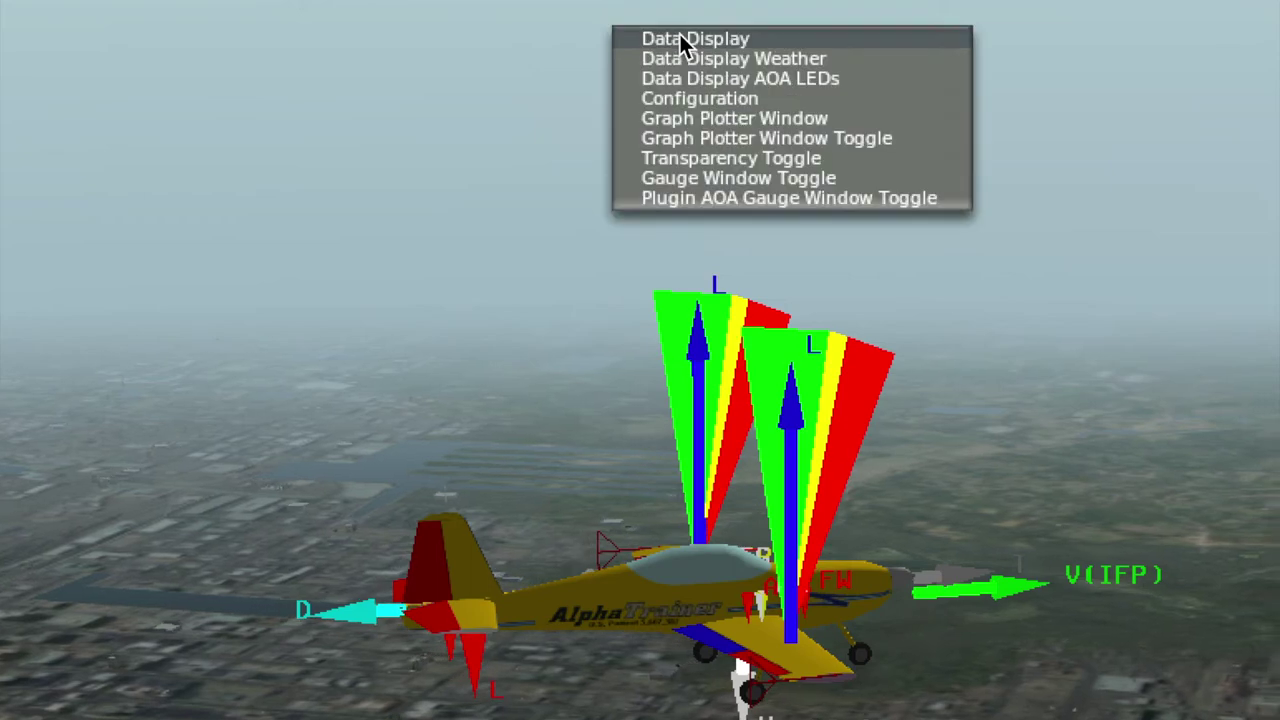
- Dismiss the AlphaTrainer options, then launch and close the FlightDataRecorderAT window
{"action": "key", "text": "Escape"}
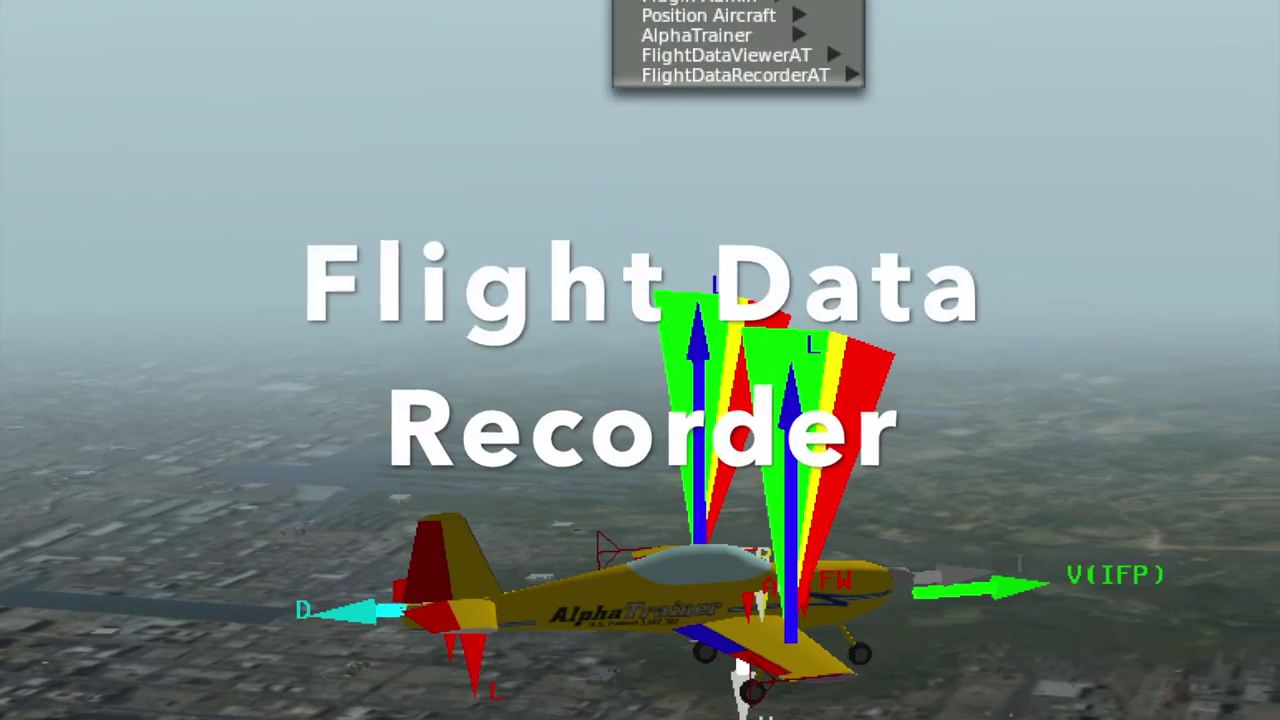
{"action": "key", "text": "Escape"}
{"action": "left_click", "coordinate": [688, 2]}
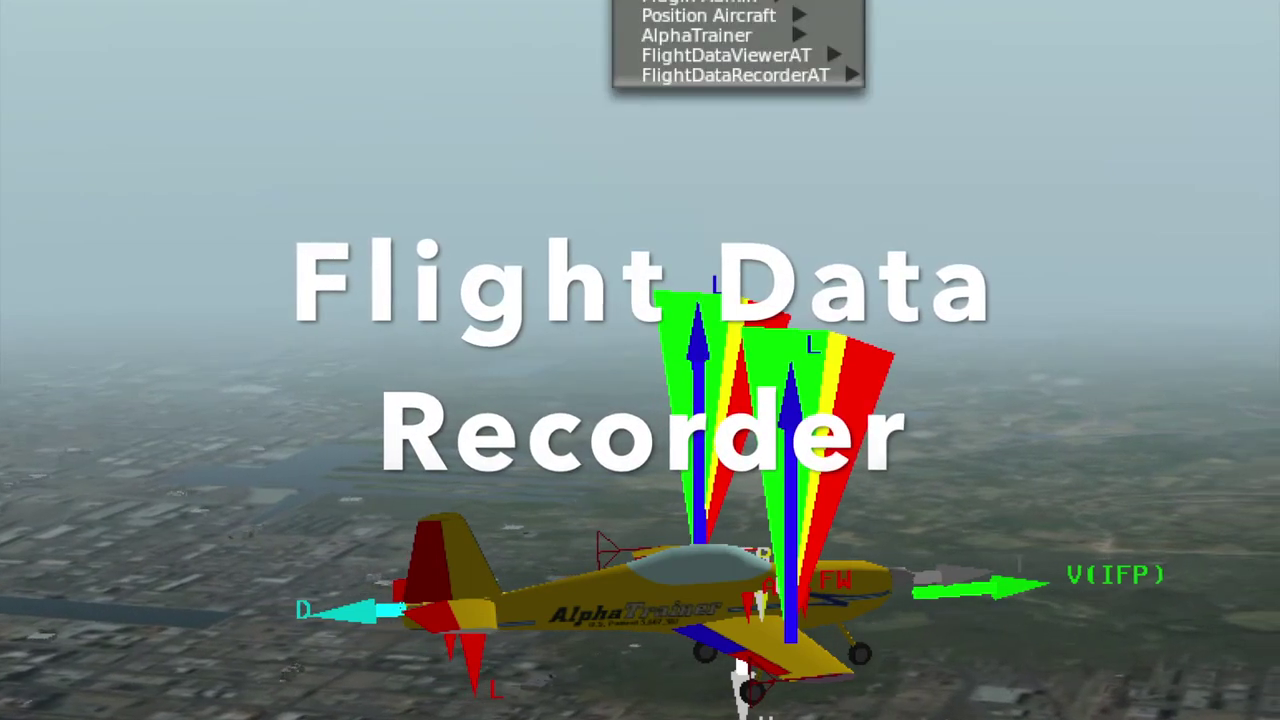
{"action": "left_click", "coordinate": [701, 76]}
{"action": "left_click", "coordinate": [701, 80]}
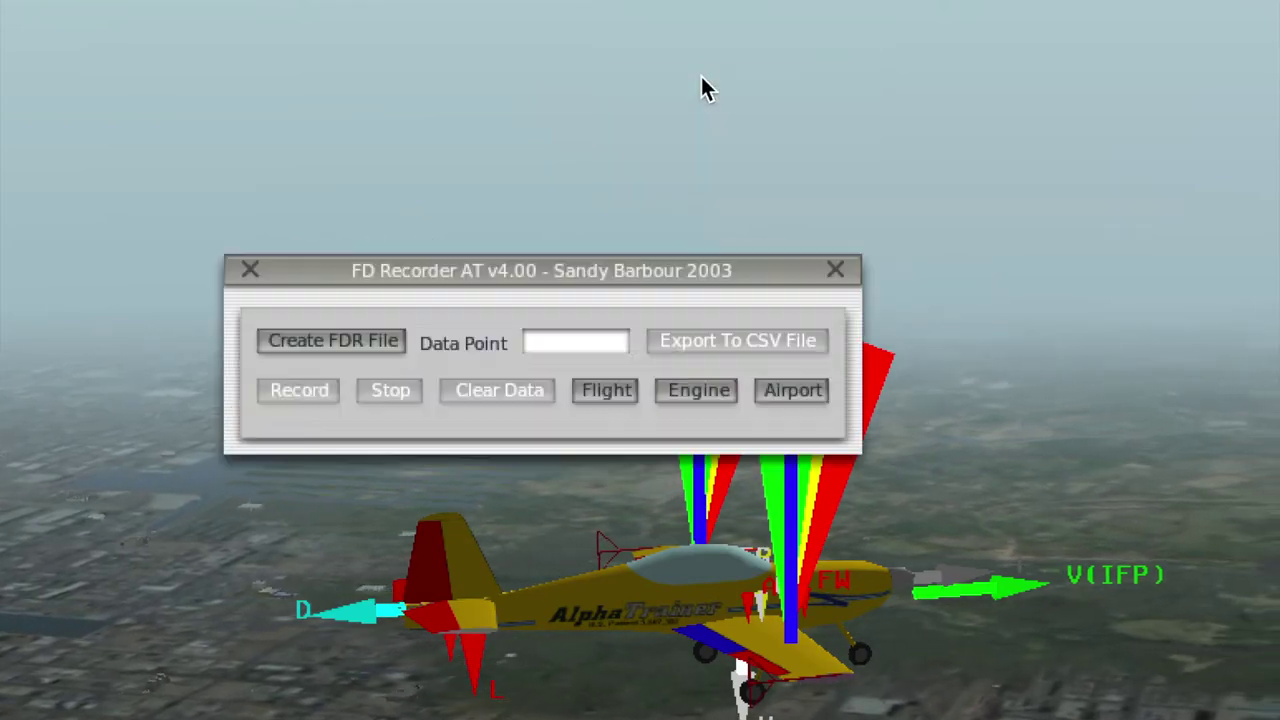
{"action": "left_click", "coordinate": [249, 269]}
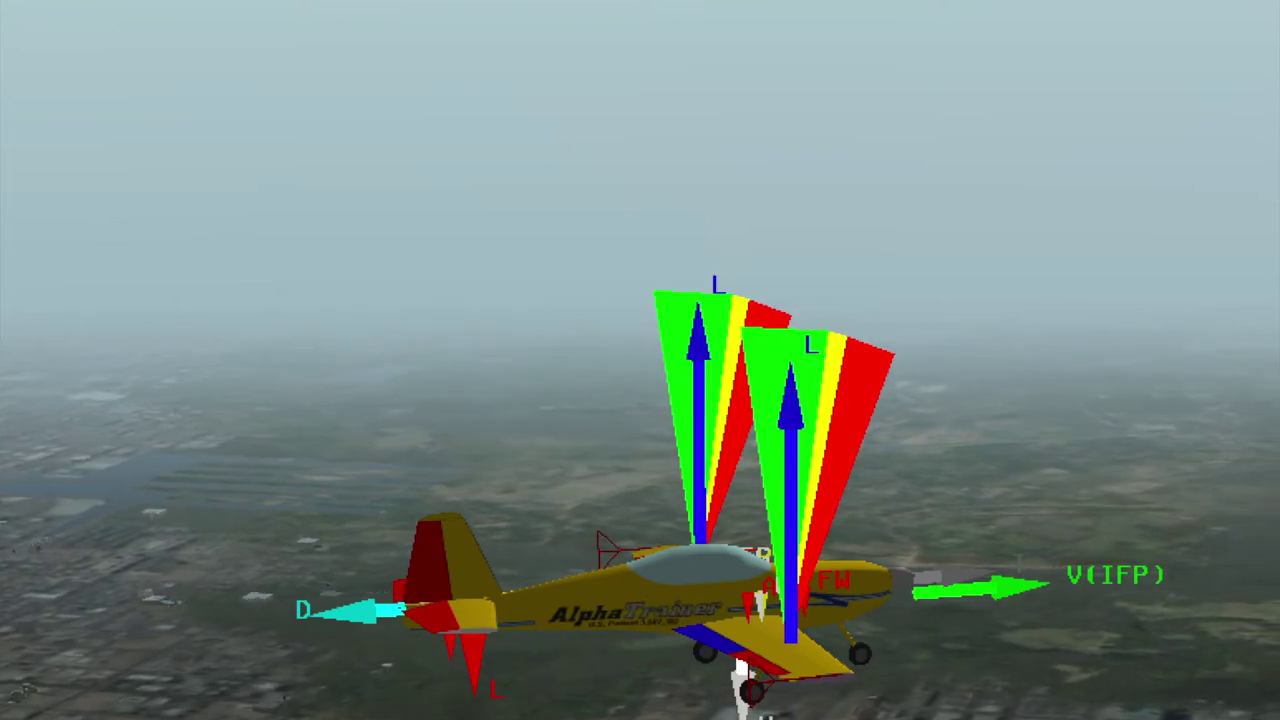
- Launch the FlightDataViewerAT window from Plugins, then close it
{"action": "left_click", "coordinate": [640, 4]}
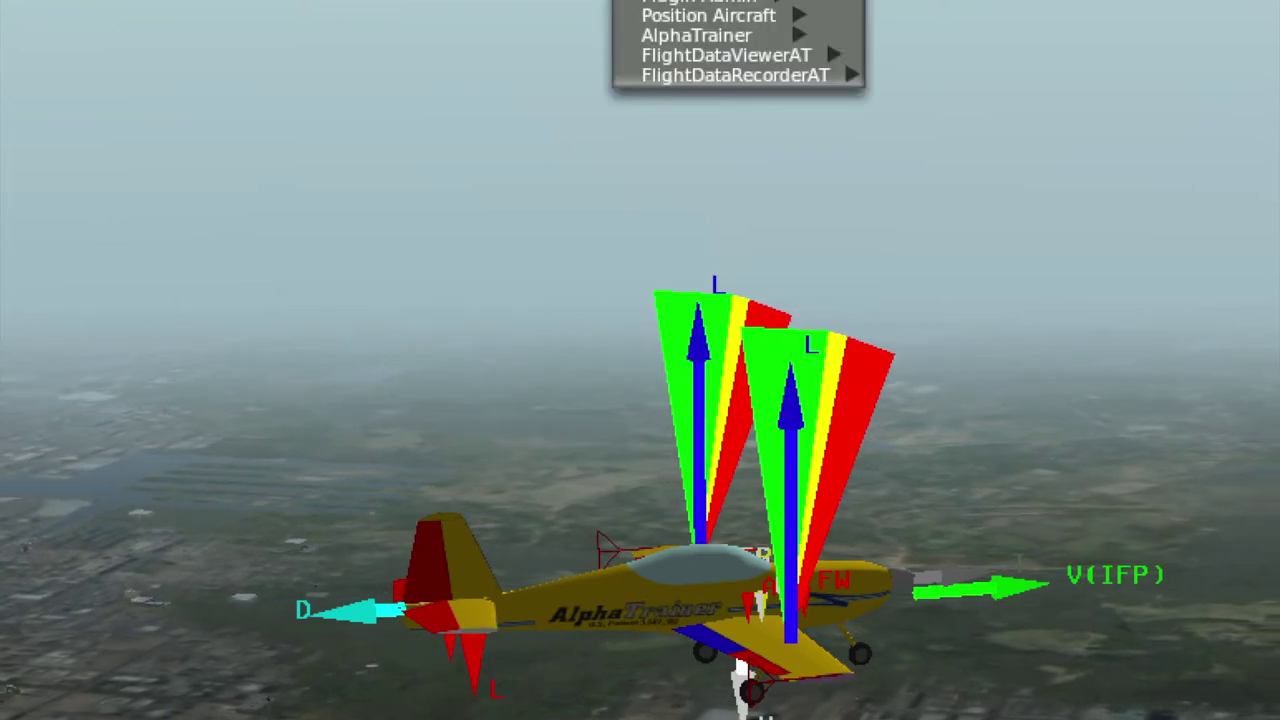
{"action": "left_click", "coordinate": [675, 62]}
{"action": "left_click", "coordinate": [676, 63]}
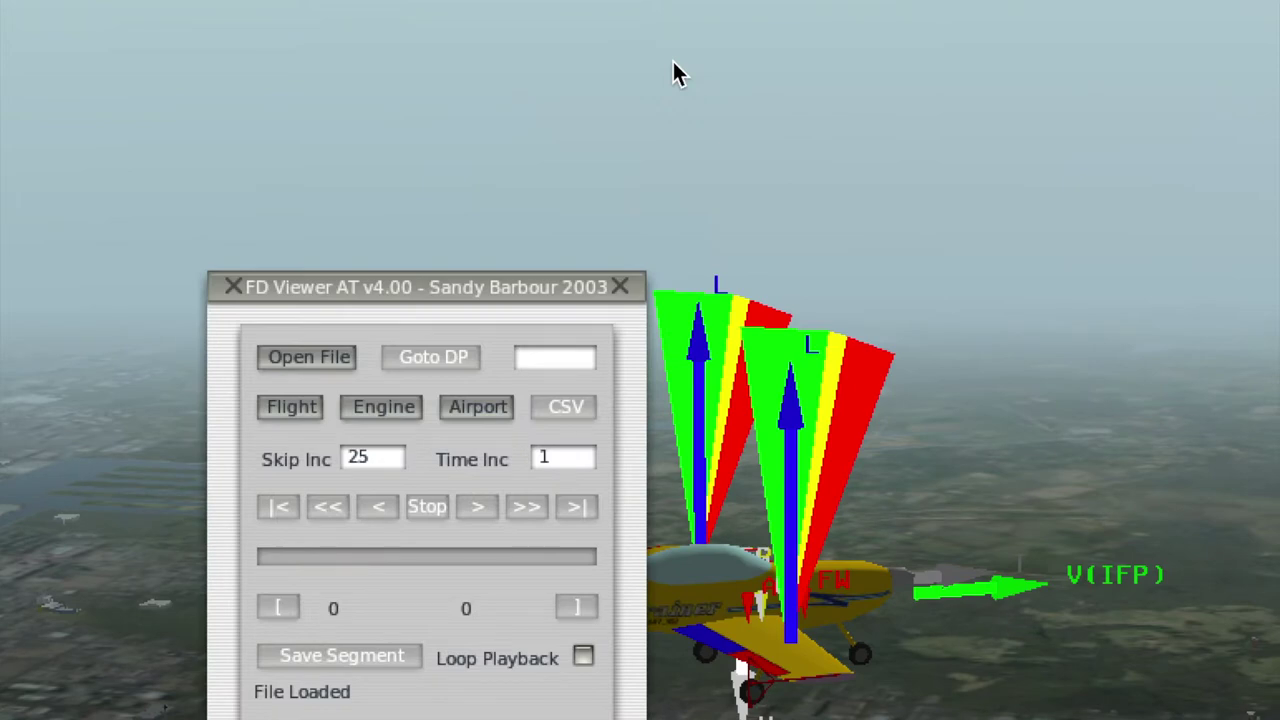
{"action": "left_click", "coordinate": [628, 284]}
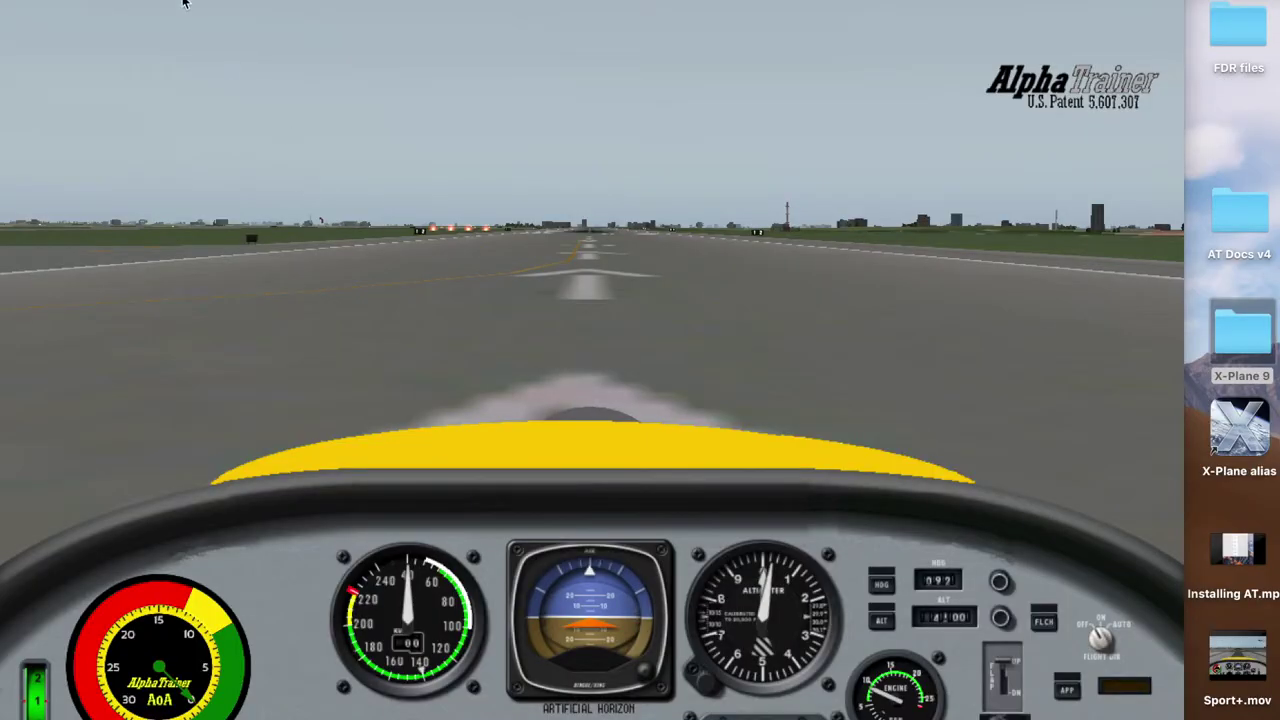
{"action": "mouse_move", "coordinate": [183, 3]}
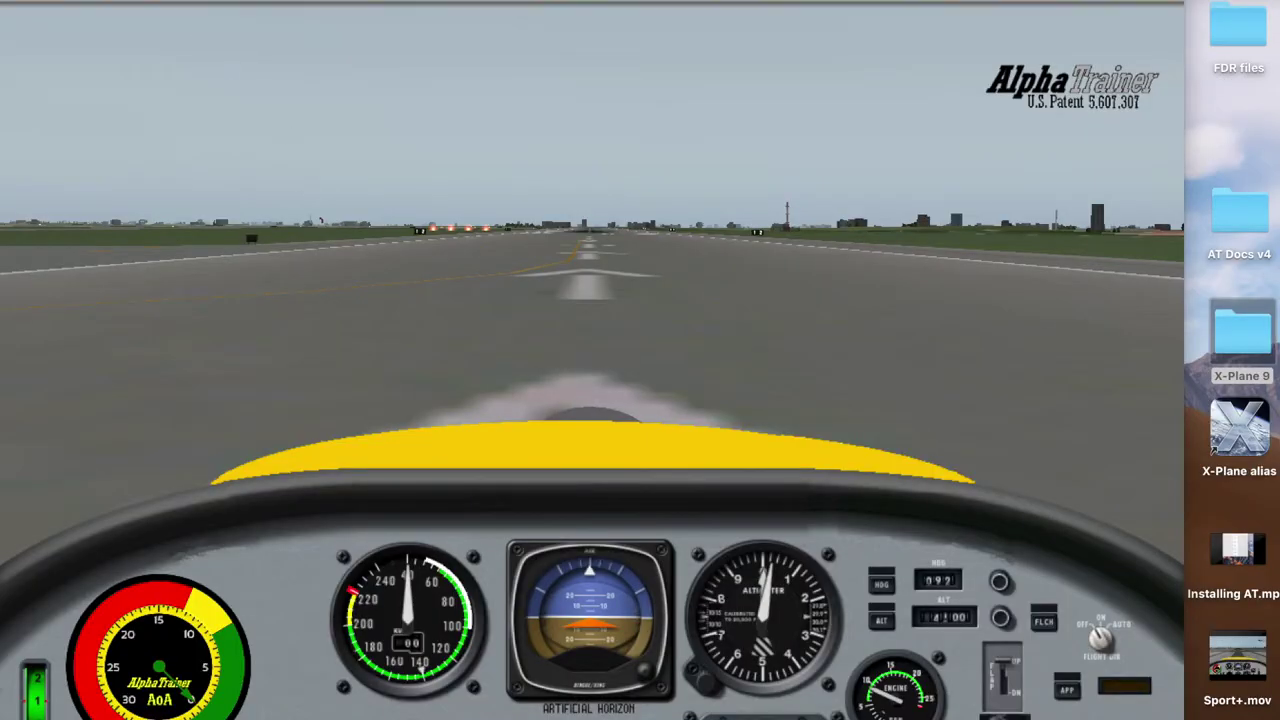
- Reposition the AlphaTrainer in the air over Miami via the Local Map, then close the map
{"action": "left_click", "coordinate": [200, 3]}
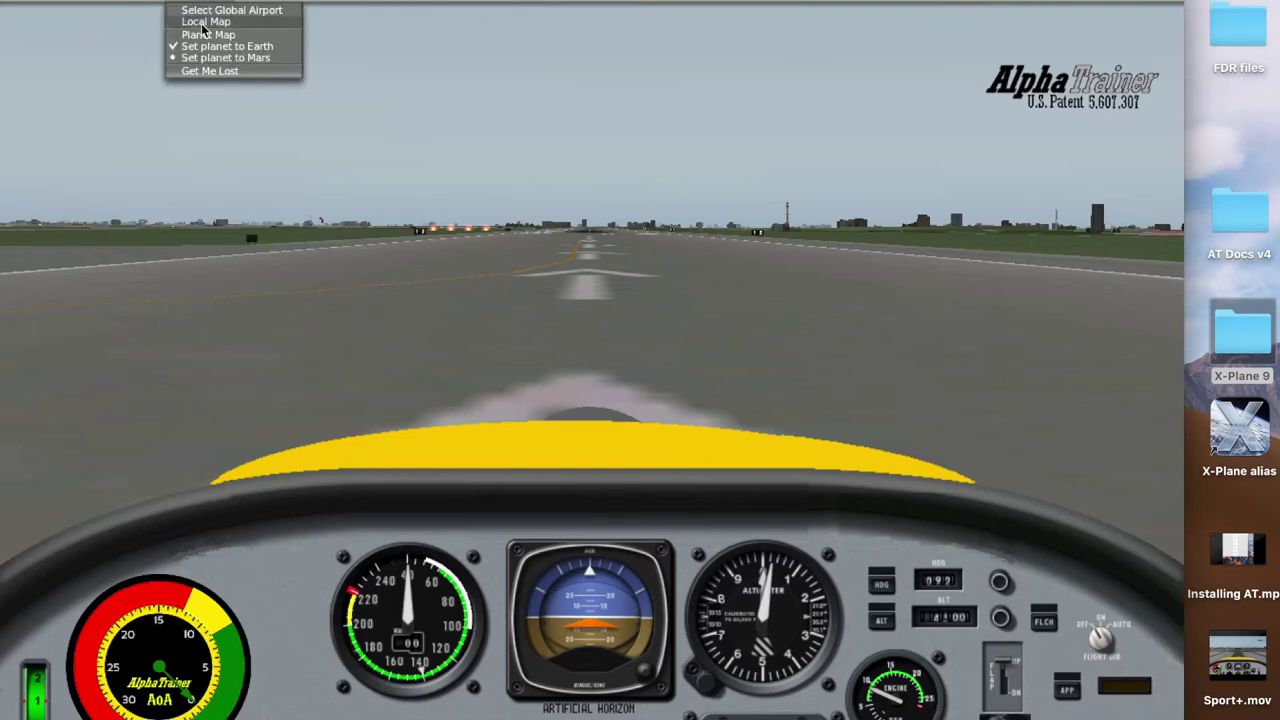
{"action": "left_click", "coordinate": [205, 22]}
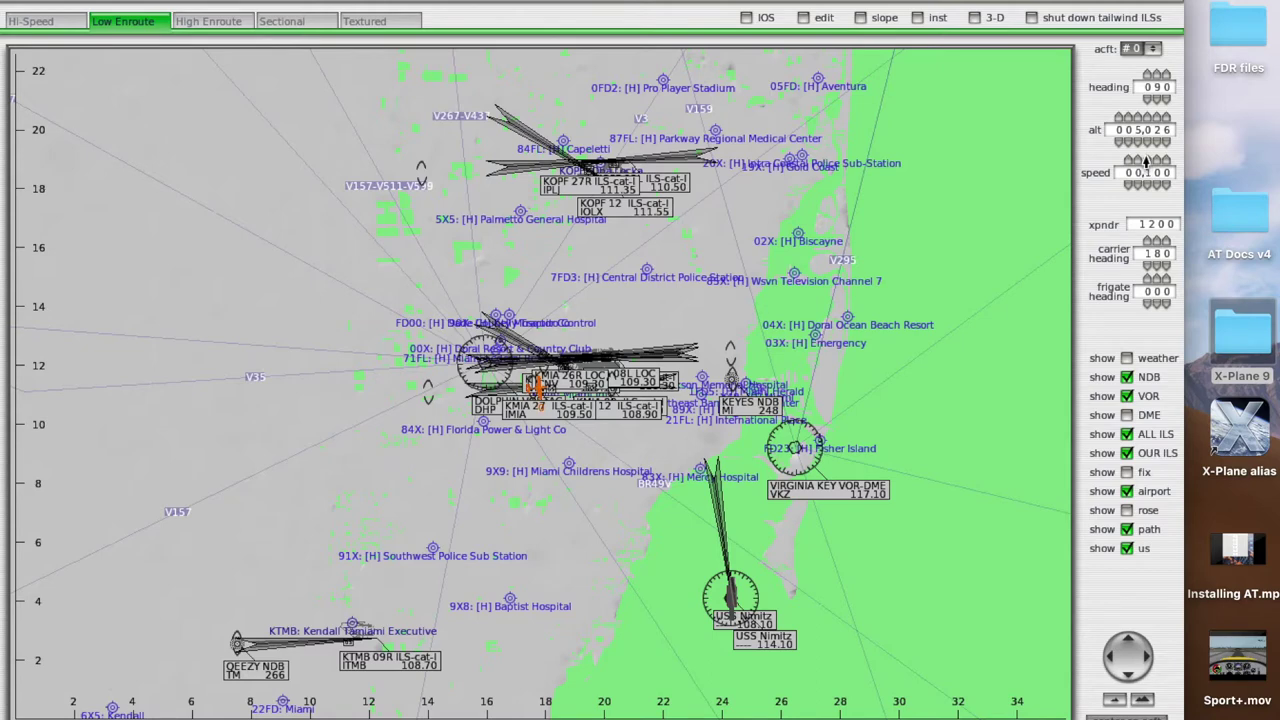
{"action": "left_click", "coordinate": [1176, 4]}
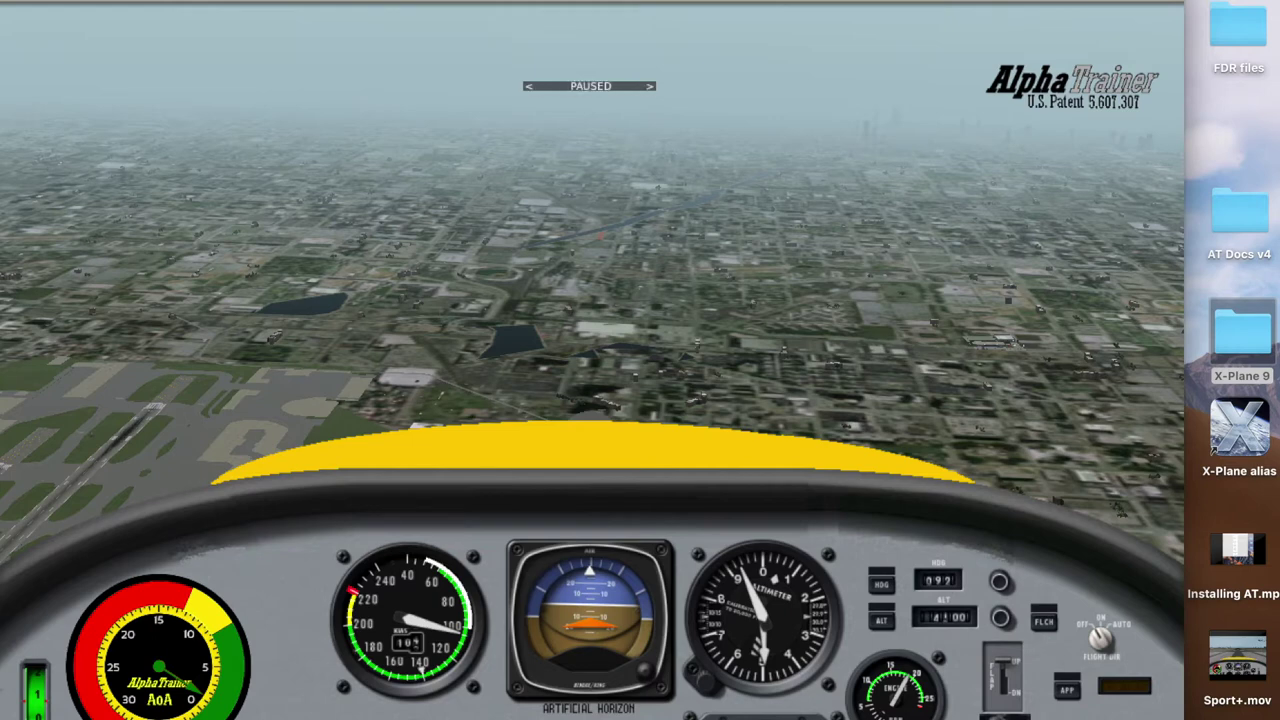
- Launch the FlightDataRecorderAT window from the Plugins menu
{"action": "left_click", "coordinate": [541, 6]}
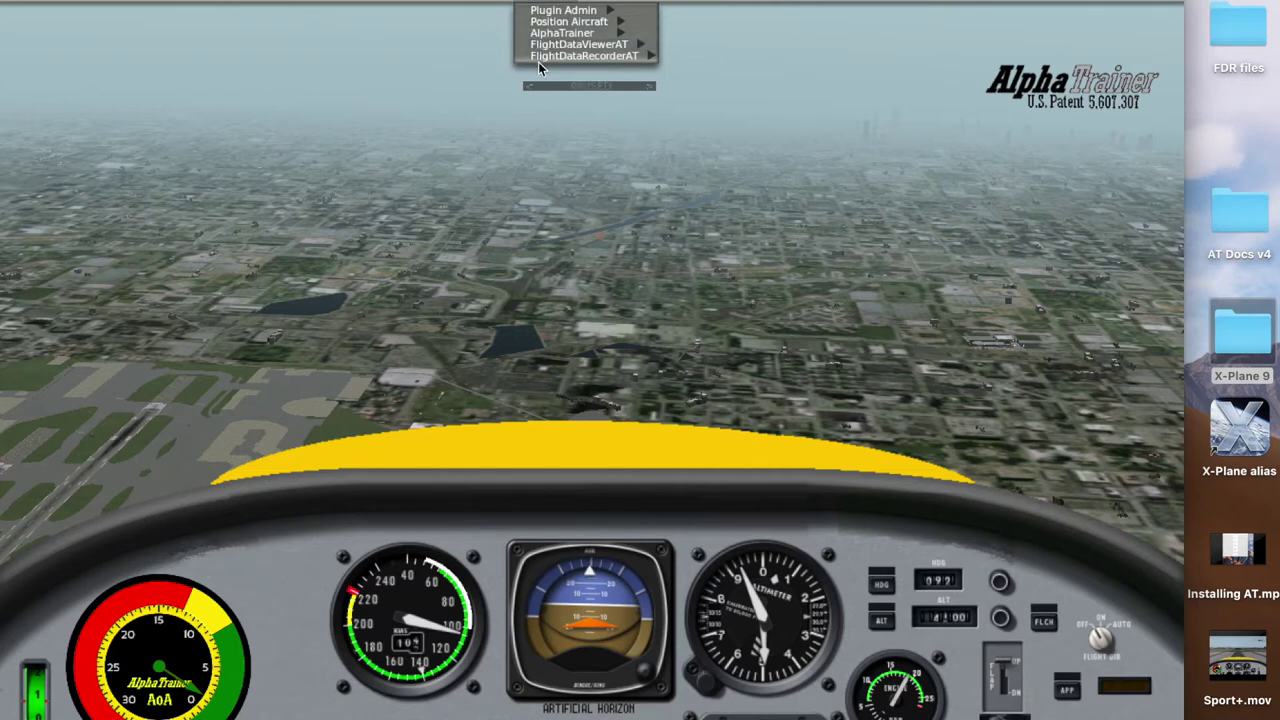
{"action": "left_click", "coordinate": [548, 56]}
{"action": "left_click", "coordinate": [556, 59]}
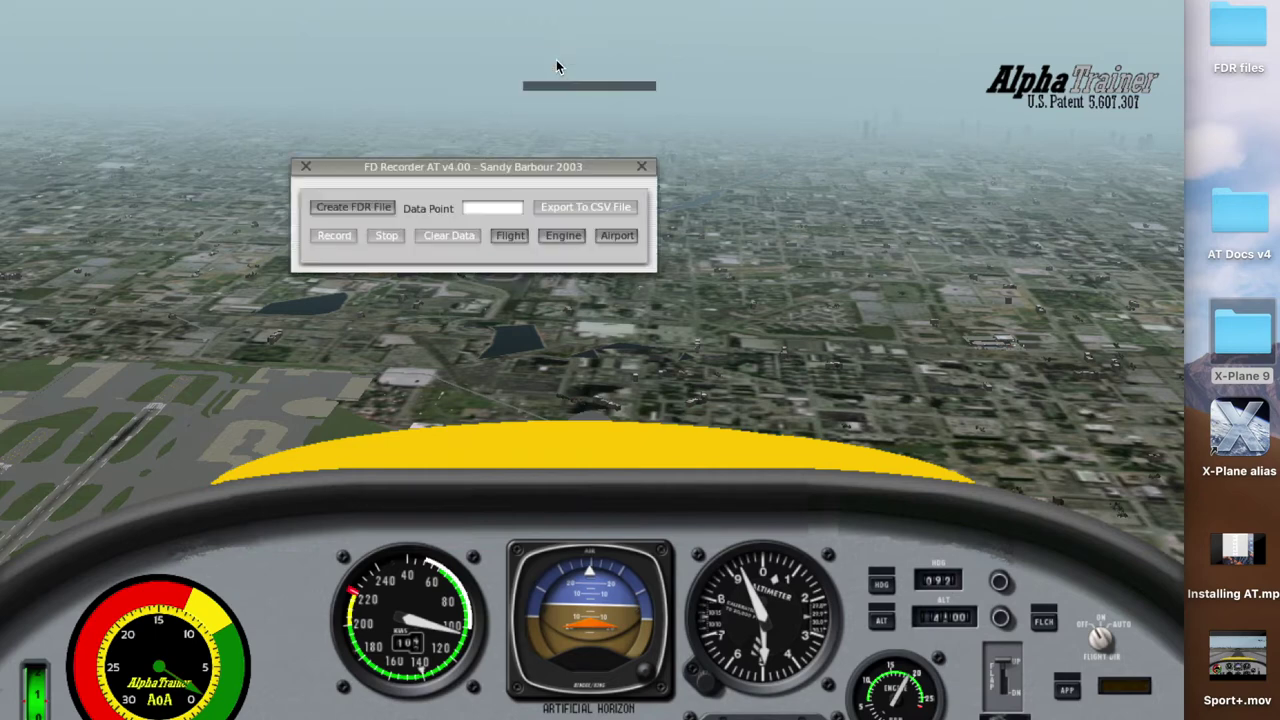
- Create a new flight data file, replacing the default name with 'Clean Stall 3'
{"action": "left_click", "coordinate": [346, 207]}
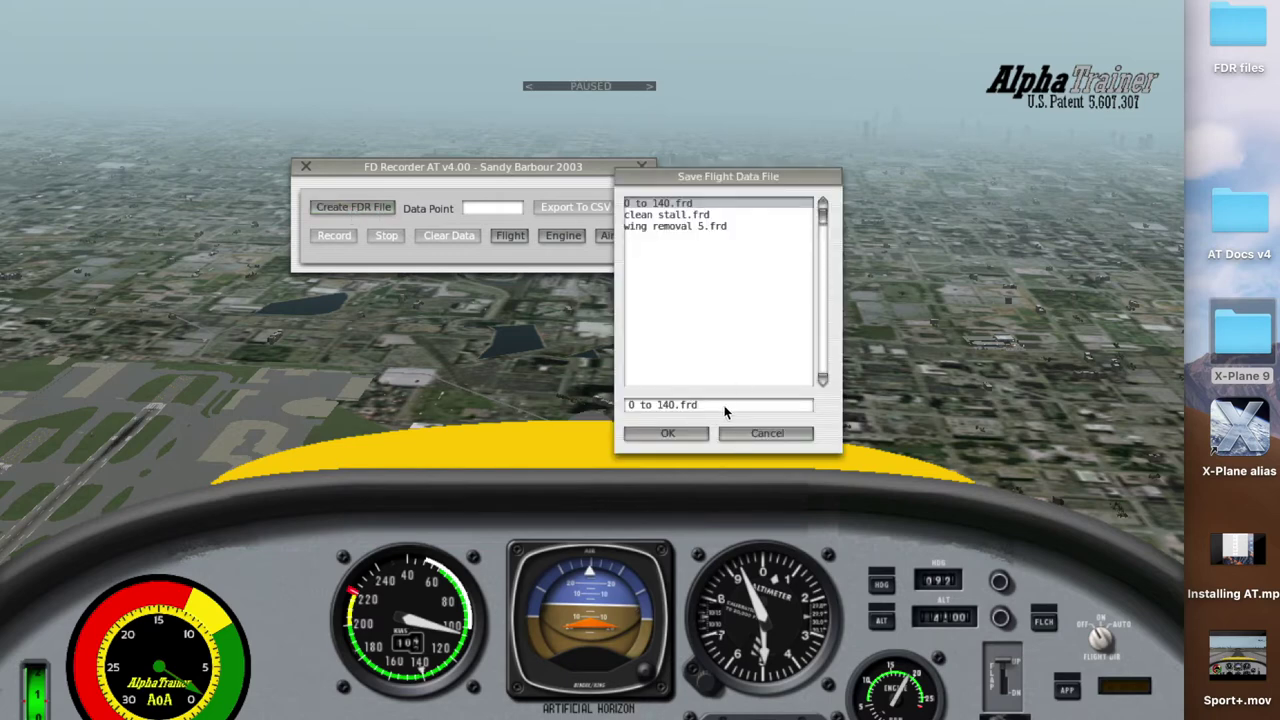
{"action": "left_click_drag", "start_coordinate": [700, 405], "coordinate": [603, 410]}
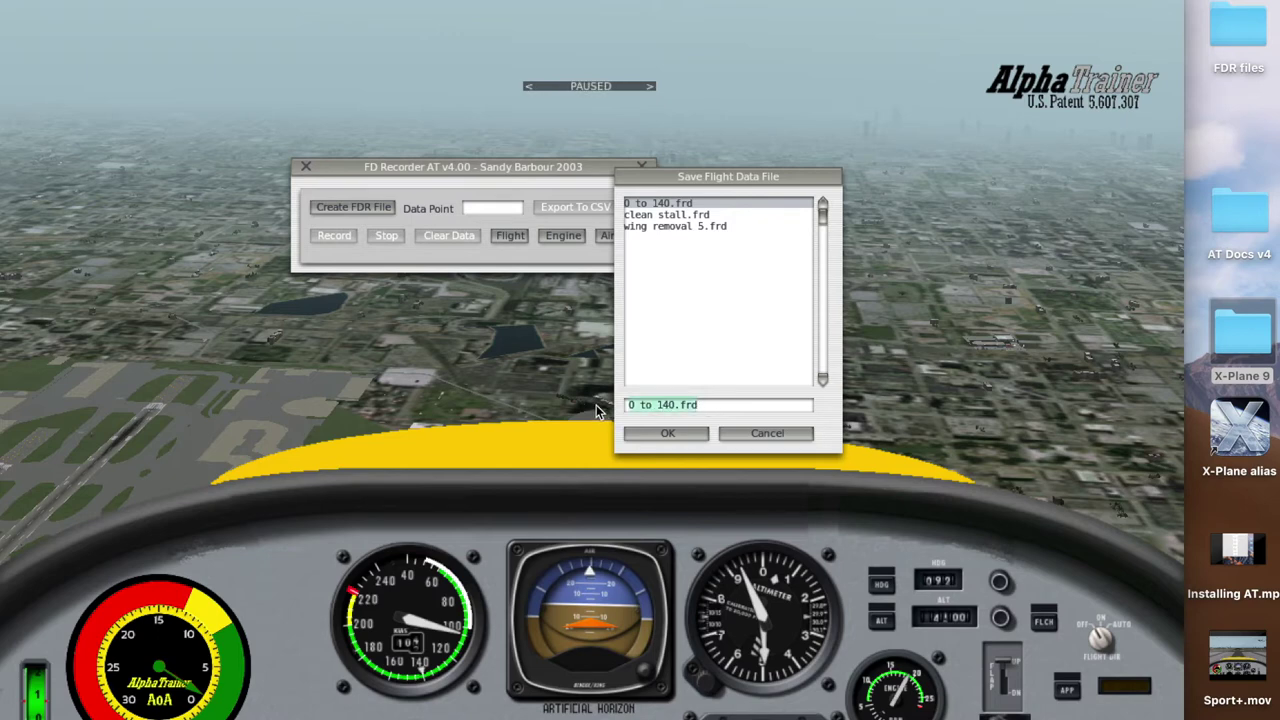
{"action": "type", "text": "Clean"}
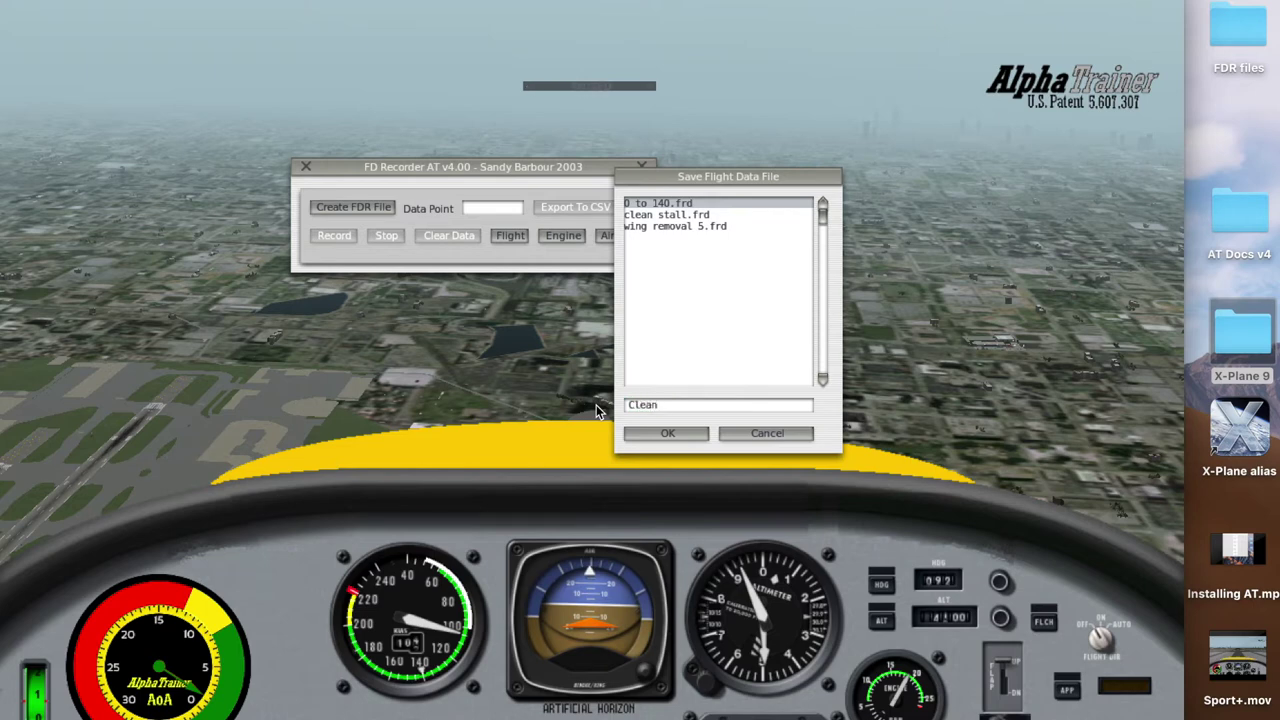
{"action": "type", "text": " Stall 3"}
- Save the file as Clean Stall 3.frd, arm Record, and drag the recorder window right
{"action": "left_click", "coordinate": [667, 434]}
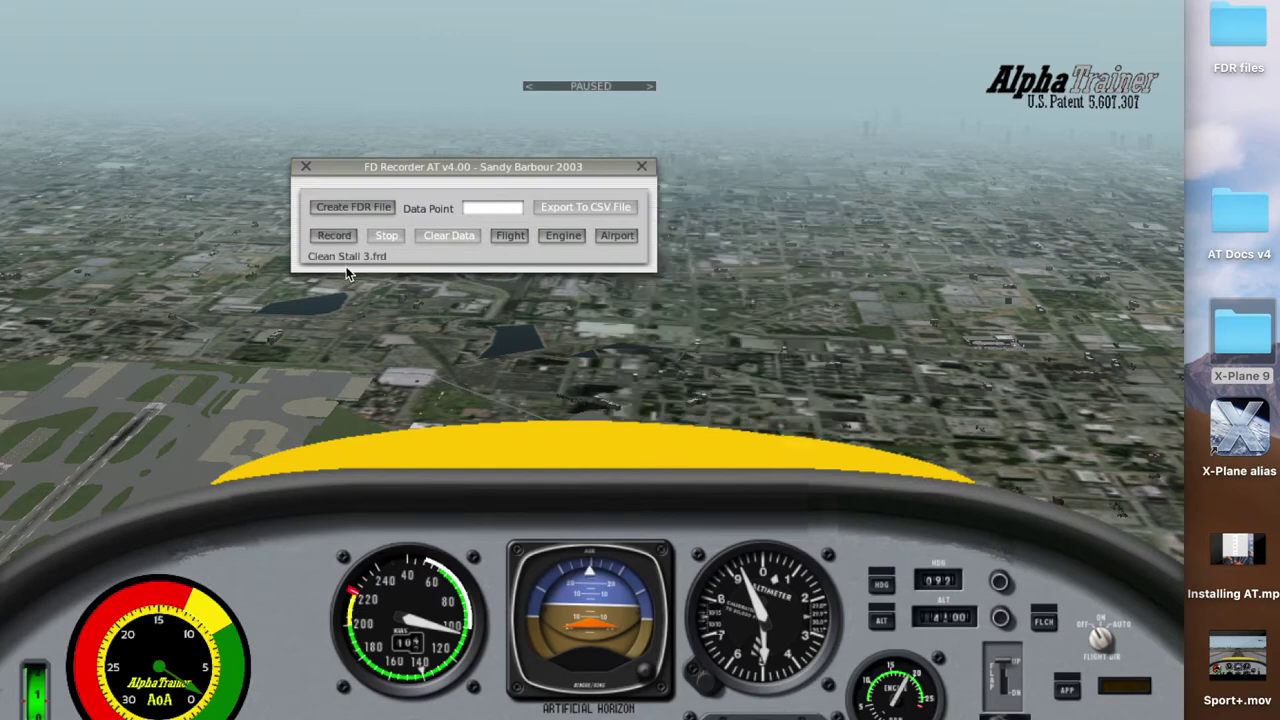
{"action": "left_click", "coordinate": [335, 237]}
{"action": "left_click", "coordinate": [335, 237]}
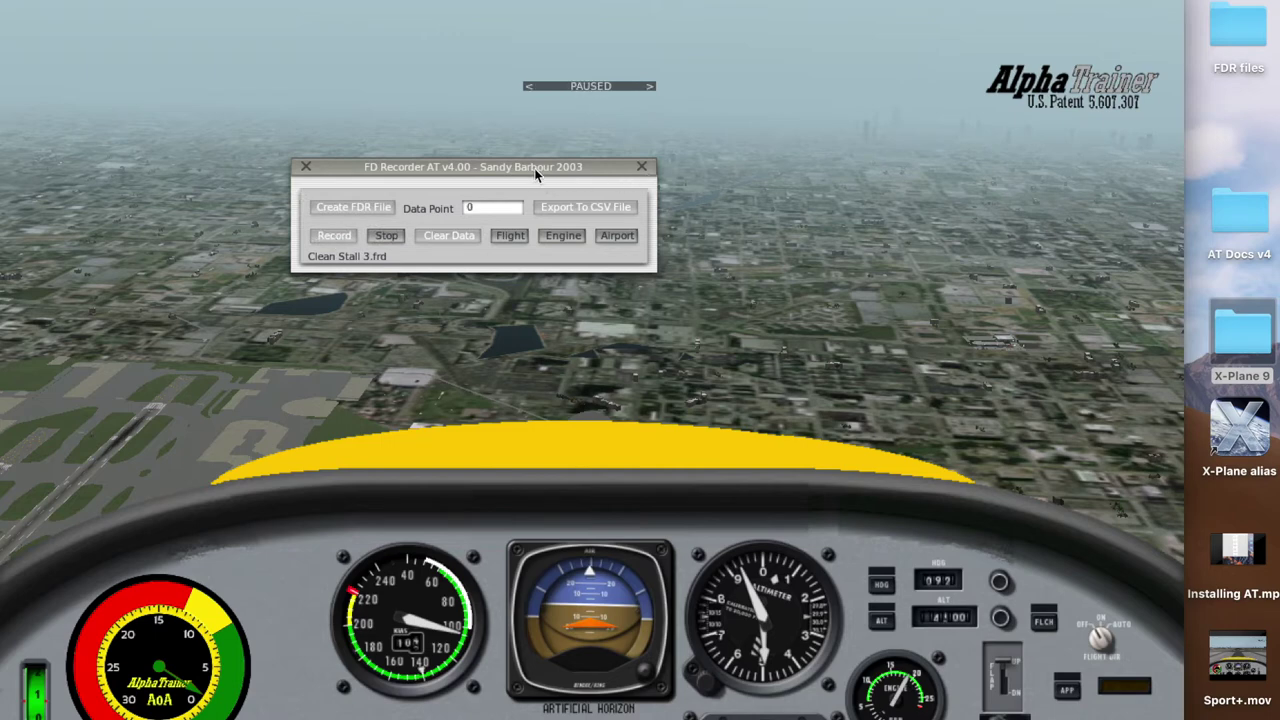
{"action": "left_click_drag", "start_coordinate": [534, 170], "coordinate": [1026, 191]}
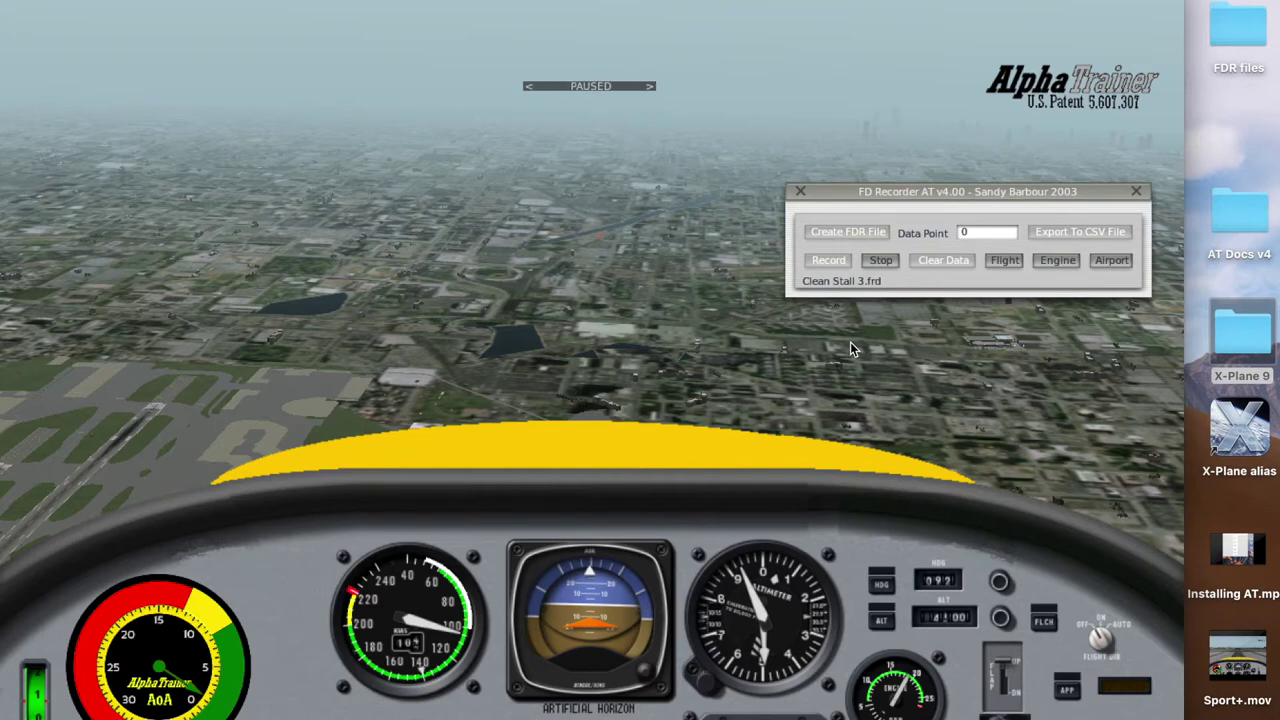
- Unpause, fly the stall to 911 data points, stop recording, and reset to the runway
{"action": "key", "text": "p"}
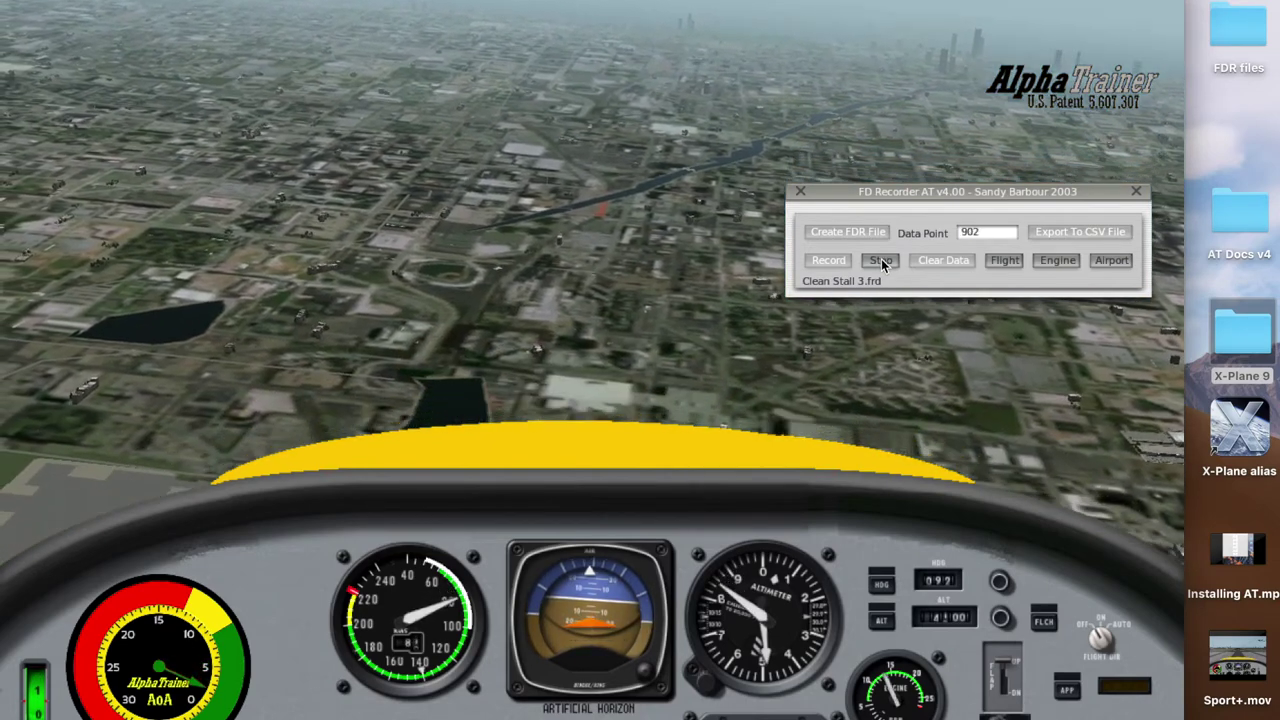
{"action": "left_click", "coordinate": [881, 260]}
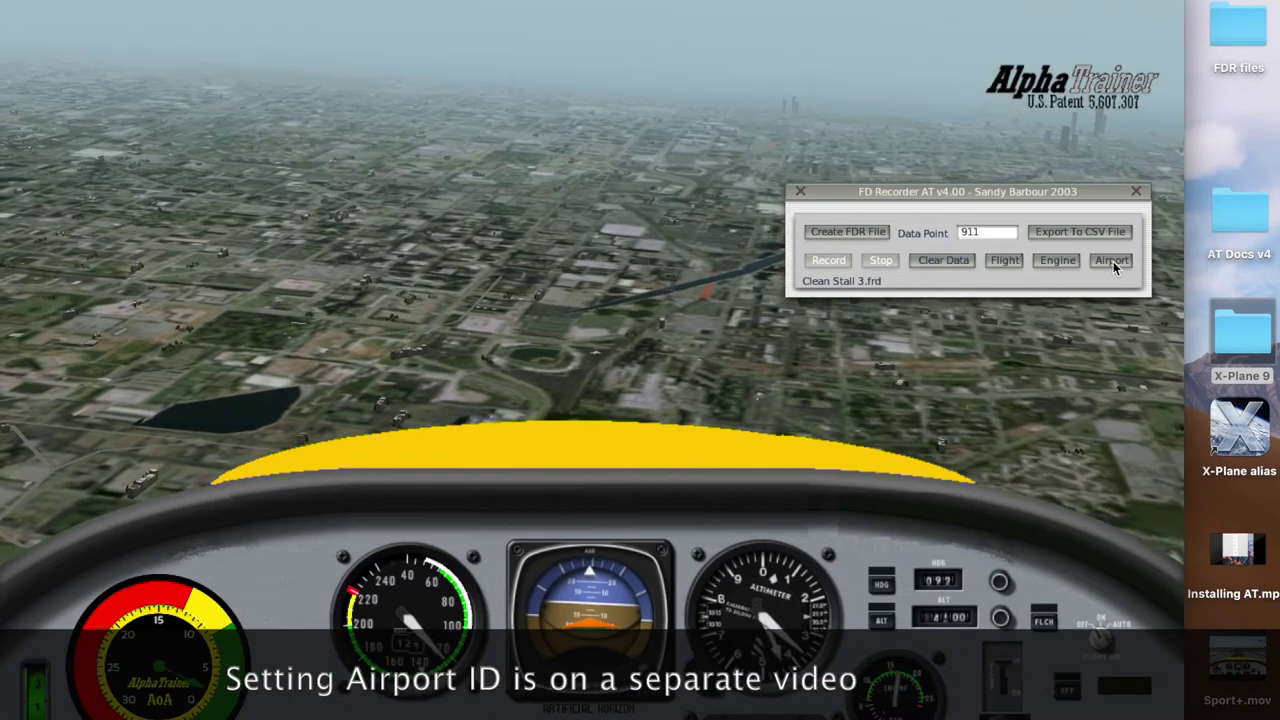
{"action": "left_click", "coordinate": [1113, 262]}
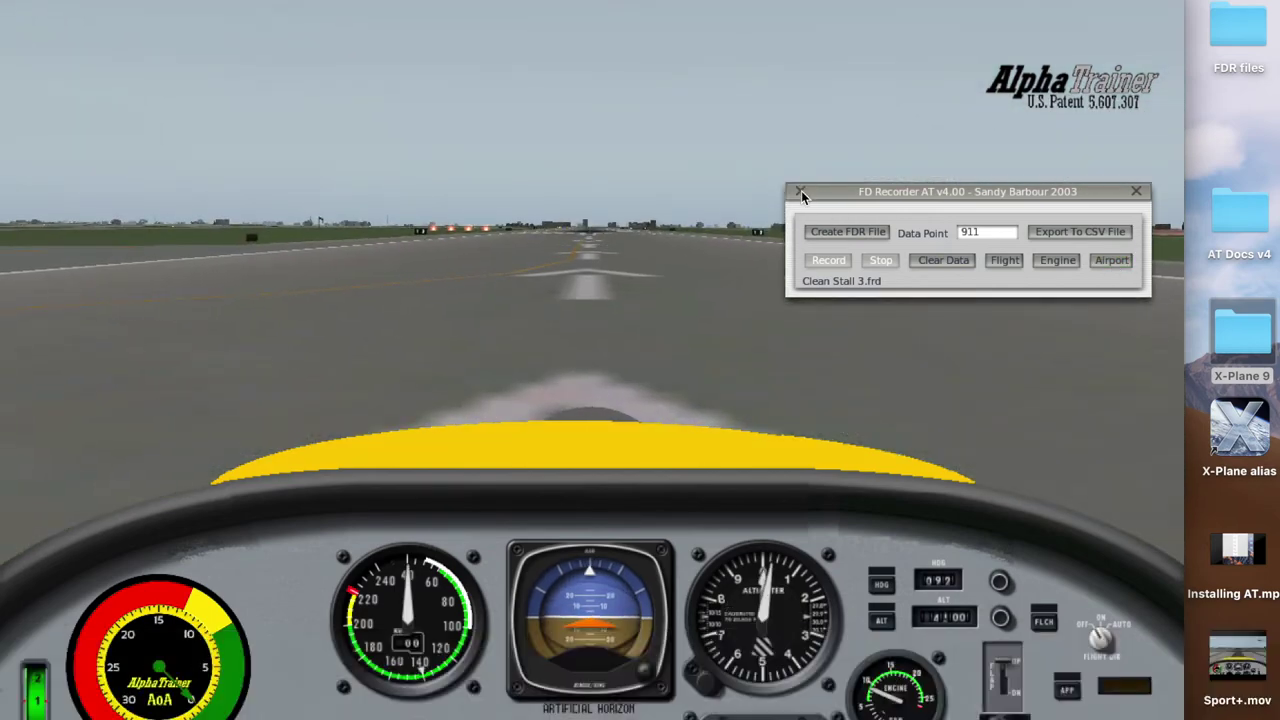
- Close the FD Recorder and launch FlightDataViewerAT from Plugins
{"action": "left_click", "coordinate": [800, 192]}
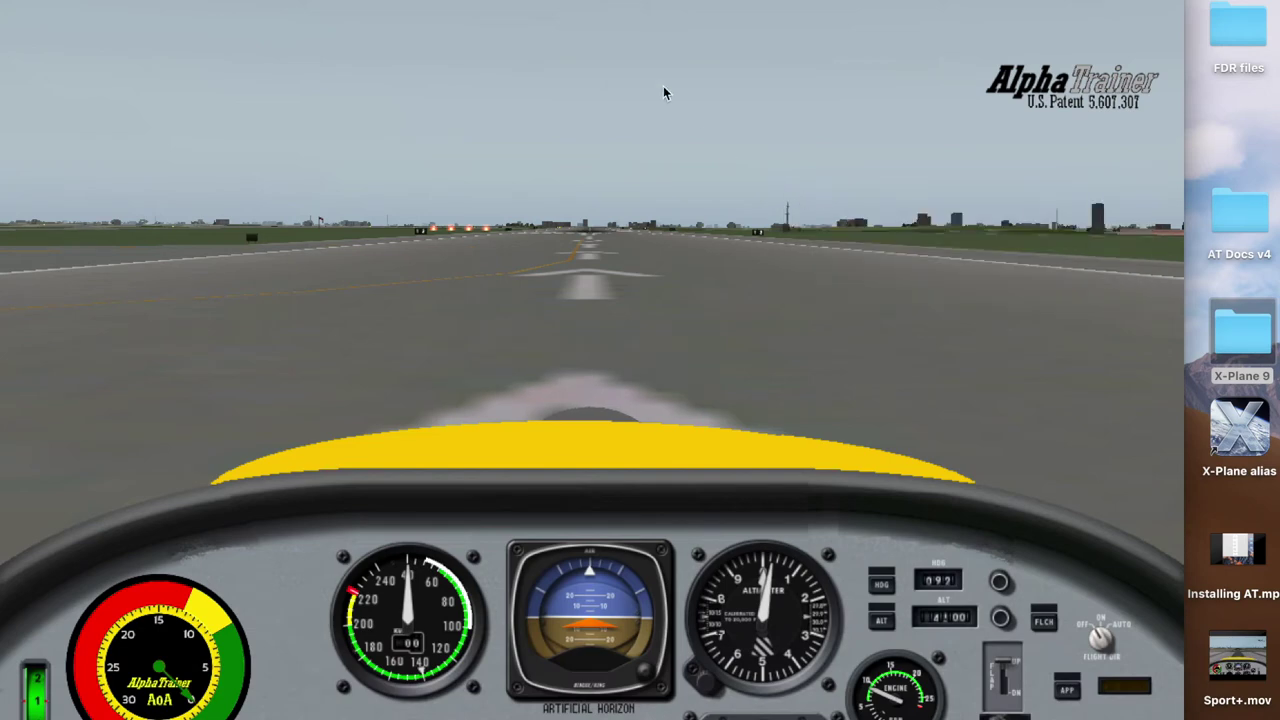
{"action": "left_click", "coordinate": [539, 3]}
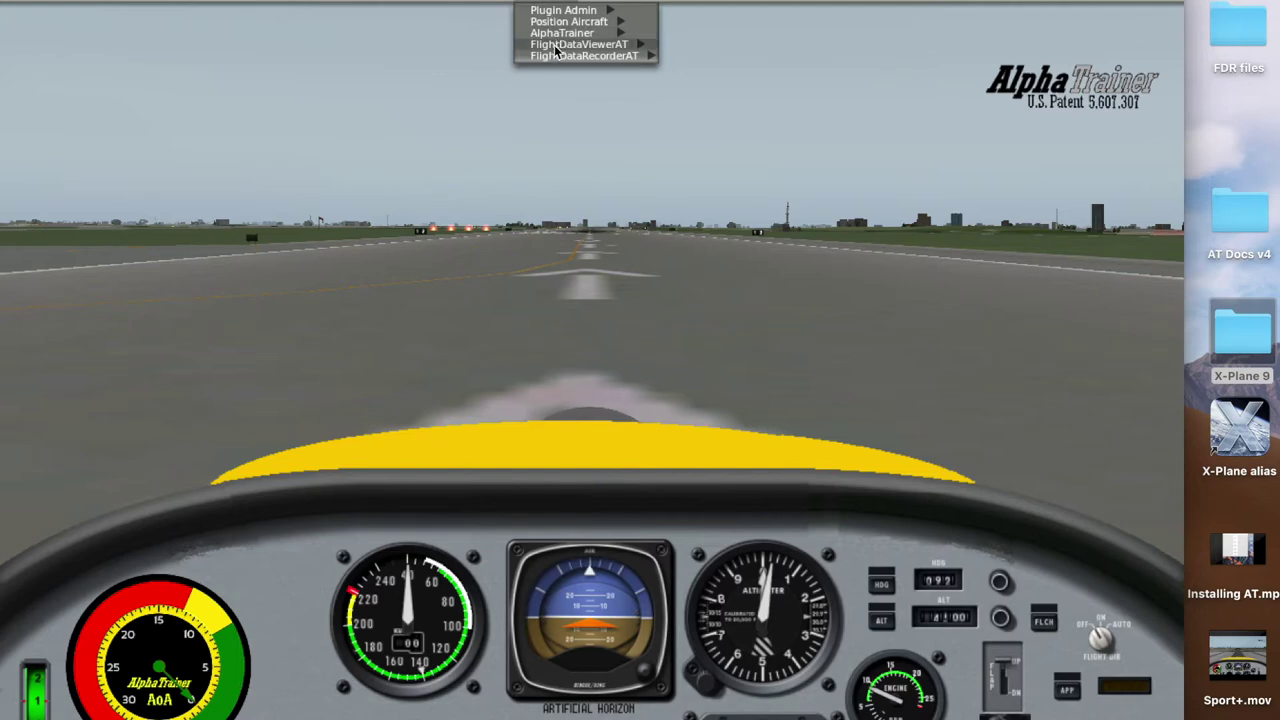
{"action": "left_click", "coordinate": [554, 45]}
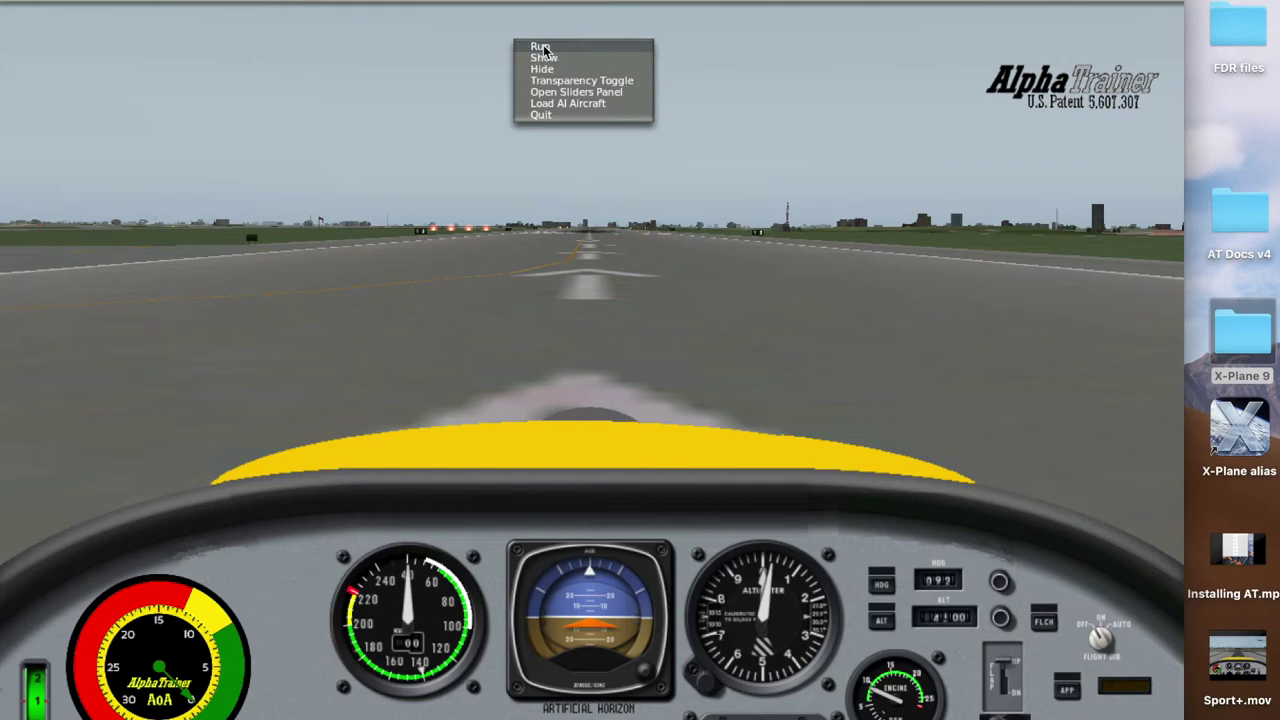
{"action": "left_click", "coordinate": [540, 47]}
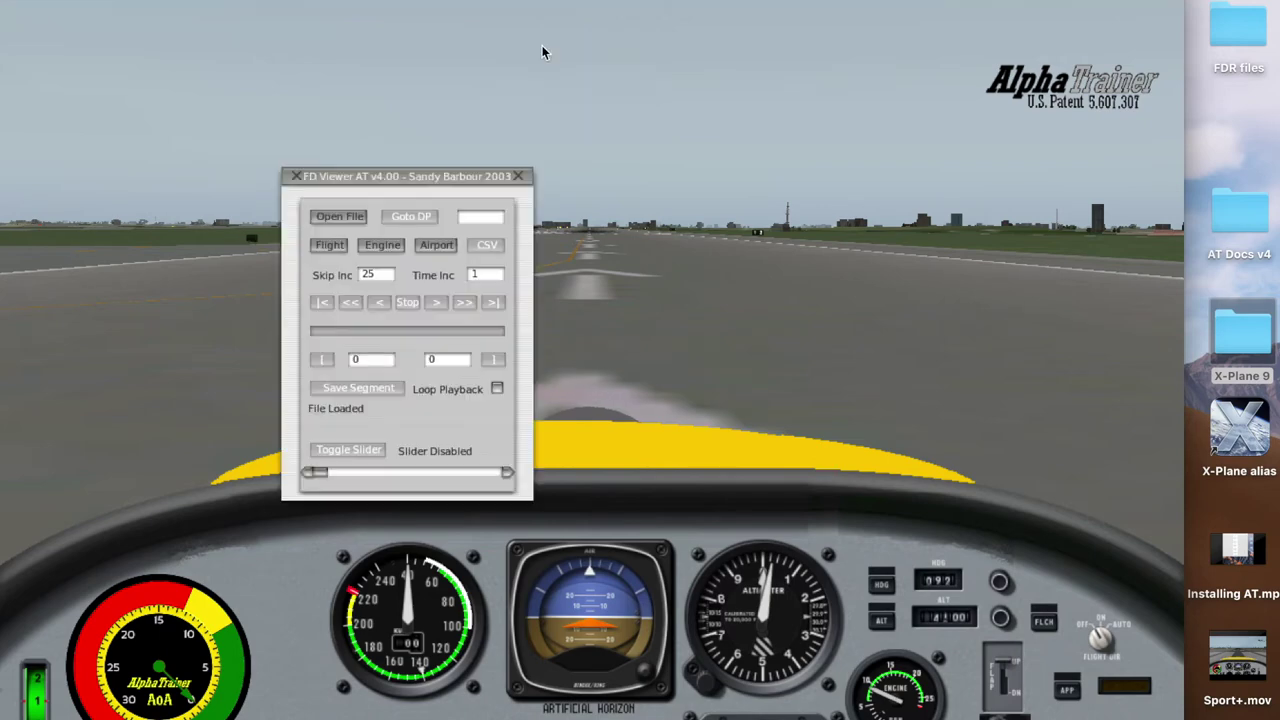
- Load Clean Stall 3.frd into FD Viewer and start playback
{"action": "left_click", "coordinate": [346, 216]}
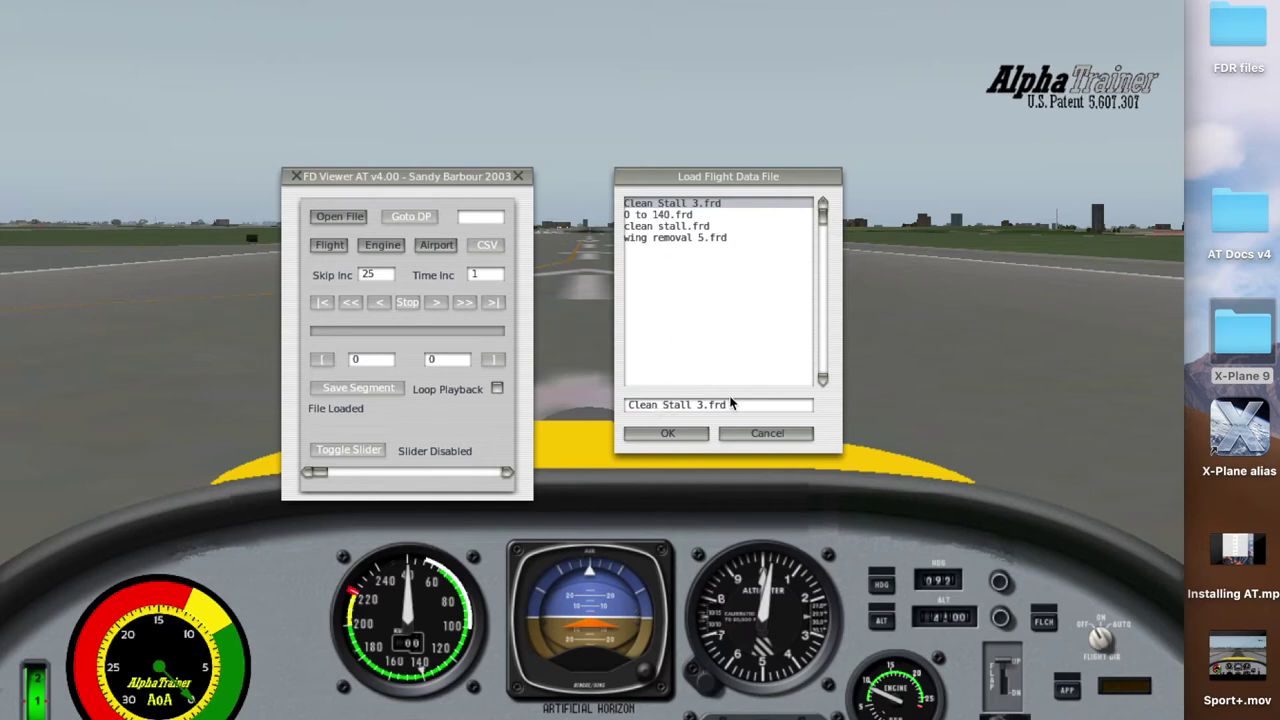
{"action": "left_click", "coordinate": [668, 433]}
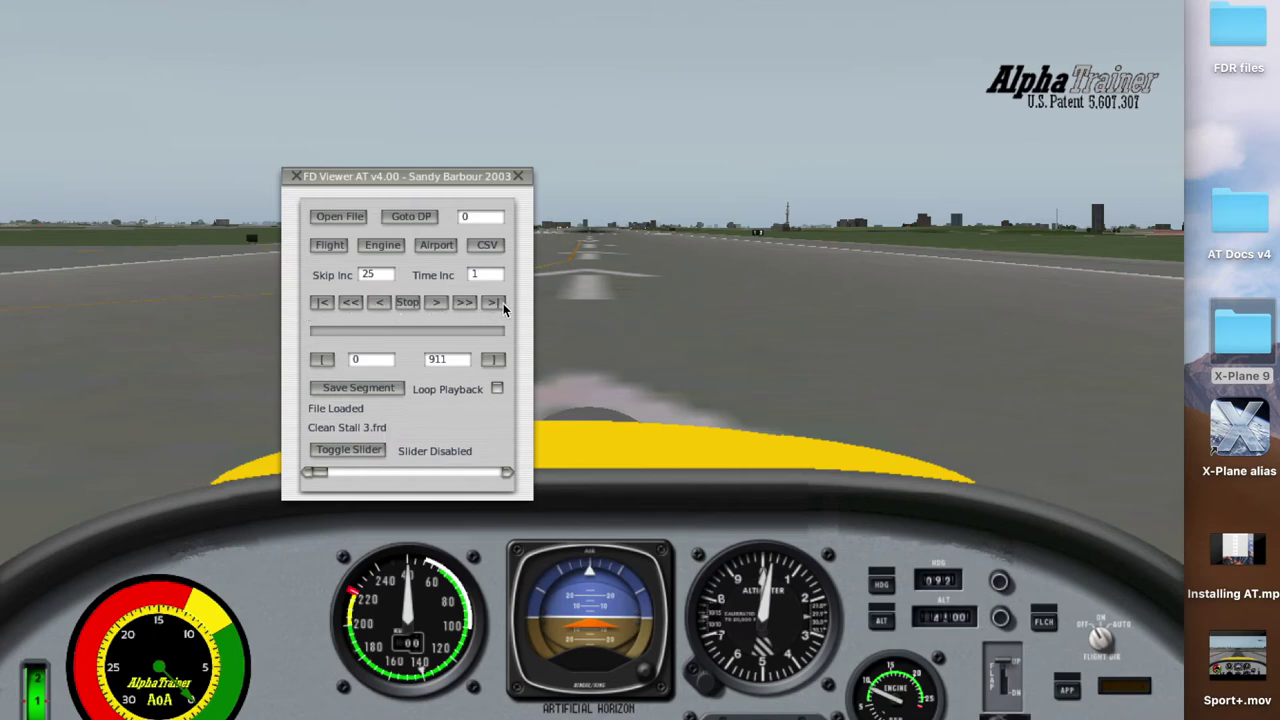
{"action": "left_click", "coordinate": [438, 304]}
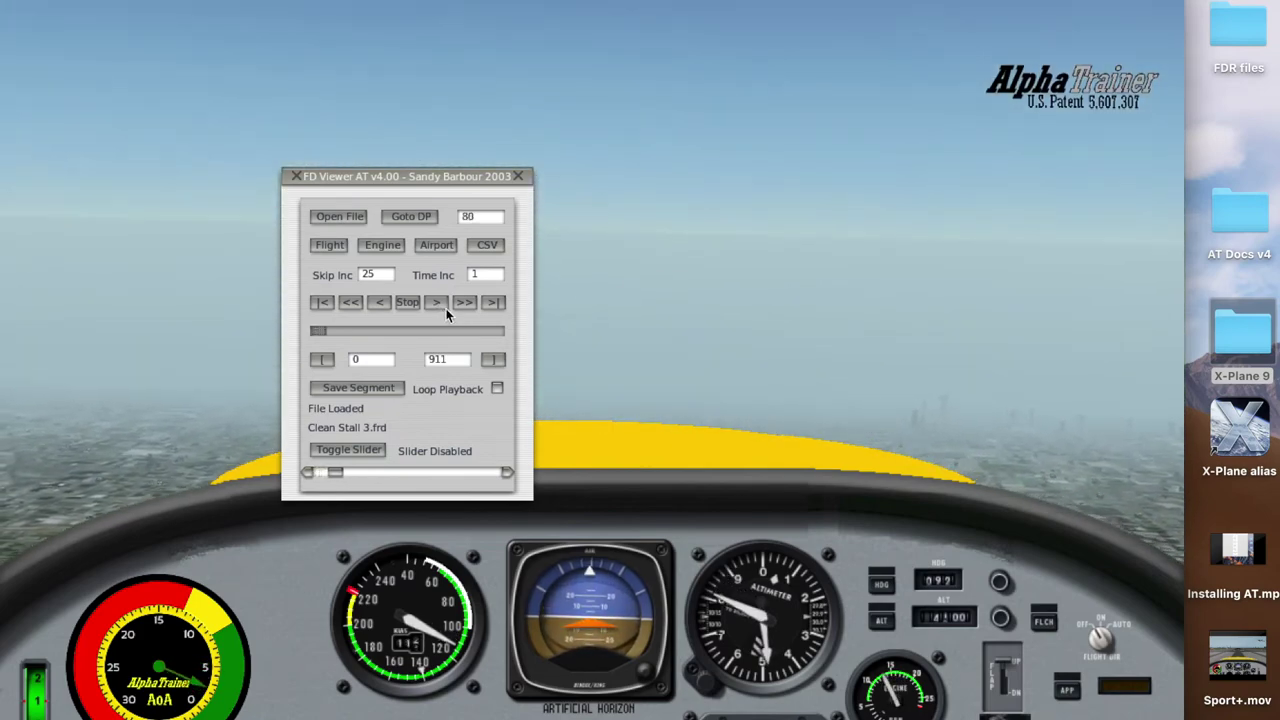
- Switch to the outside view with Shift+8 and move FD Viewer to the upper right
{"action": "key", "text": "shift+8"}
{"action": "left_click_drag", "start_coordinate": [425, 184], "coordinate": [985, 277]}
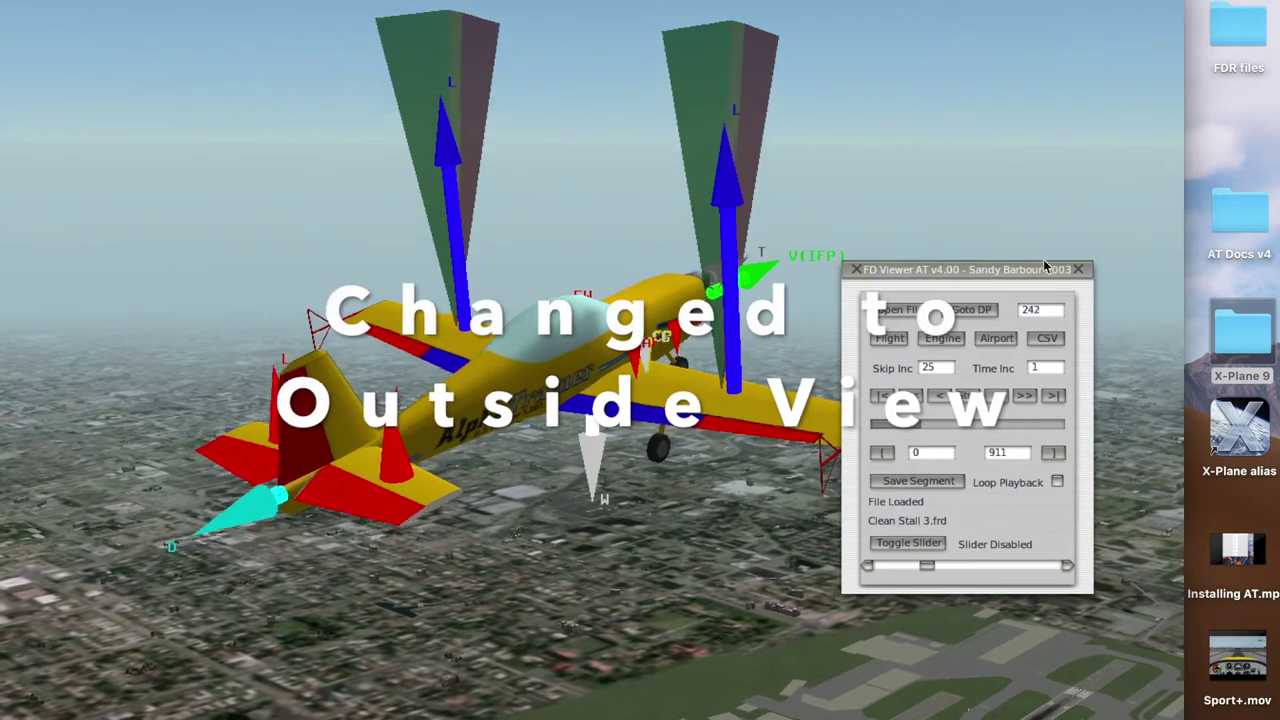
{"action": "left_click_drag", "start_coordinate": [1020, 270], "coordinate": [1078, 260]}
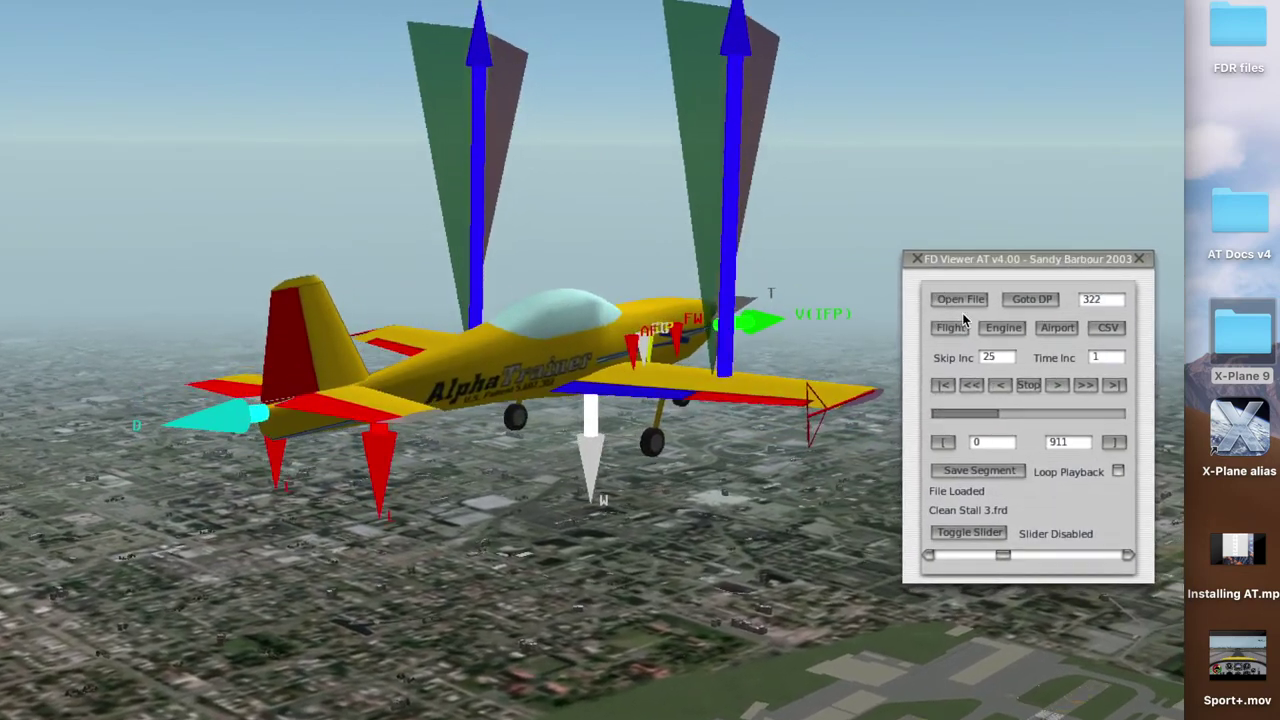
- Open the Flight Data values window from FD Viewer and drag it to the right
{"action": "left_click", "coordinate": [951, 329]}
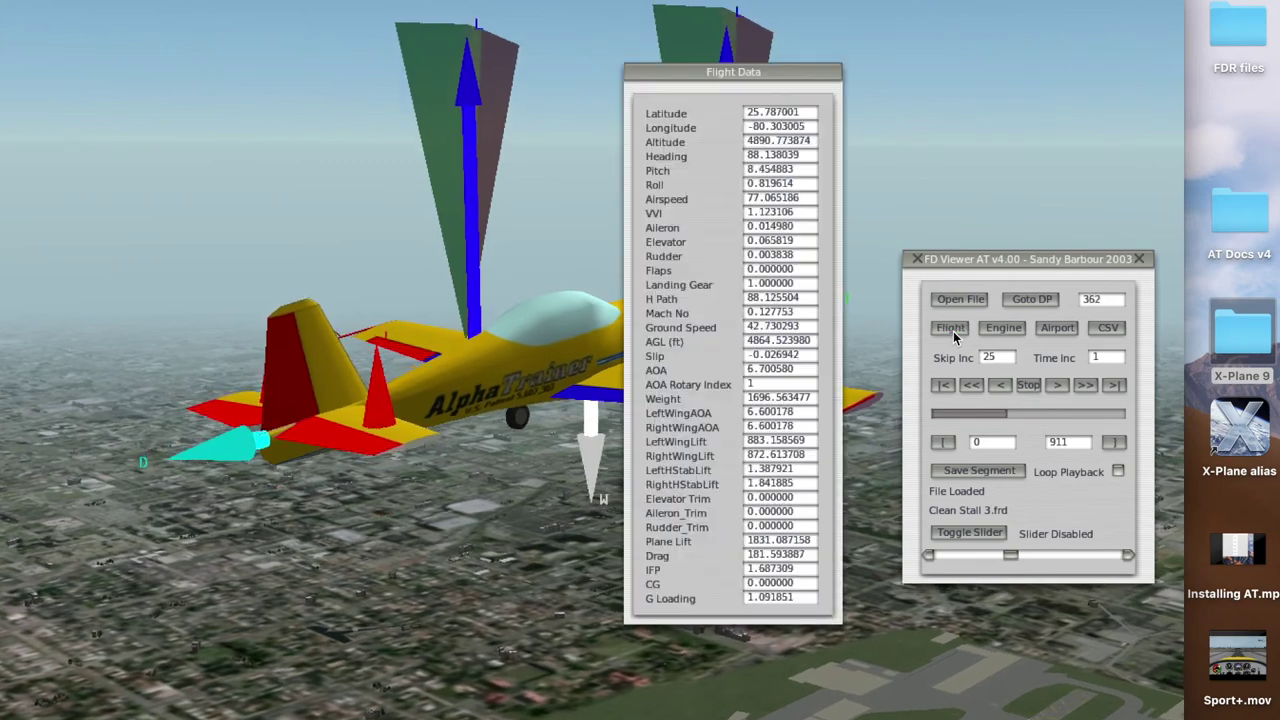
{"action": "left_click_drag", "start_coordinate": [775, 72], "coordinate": [966, 15]}
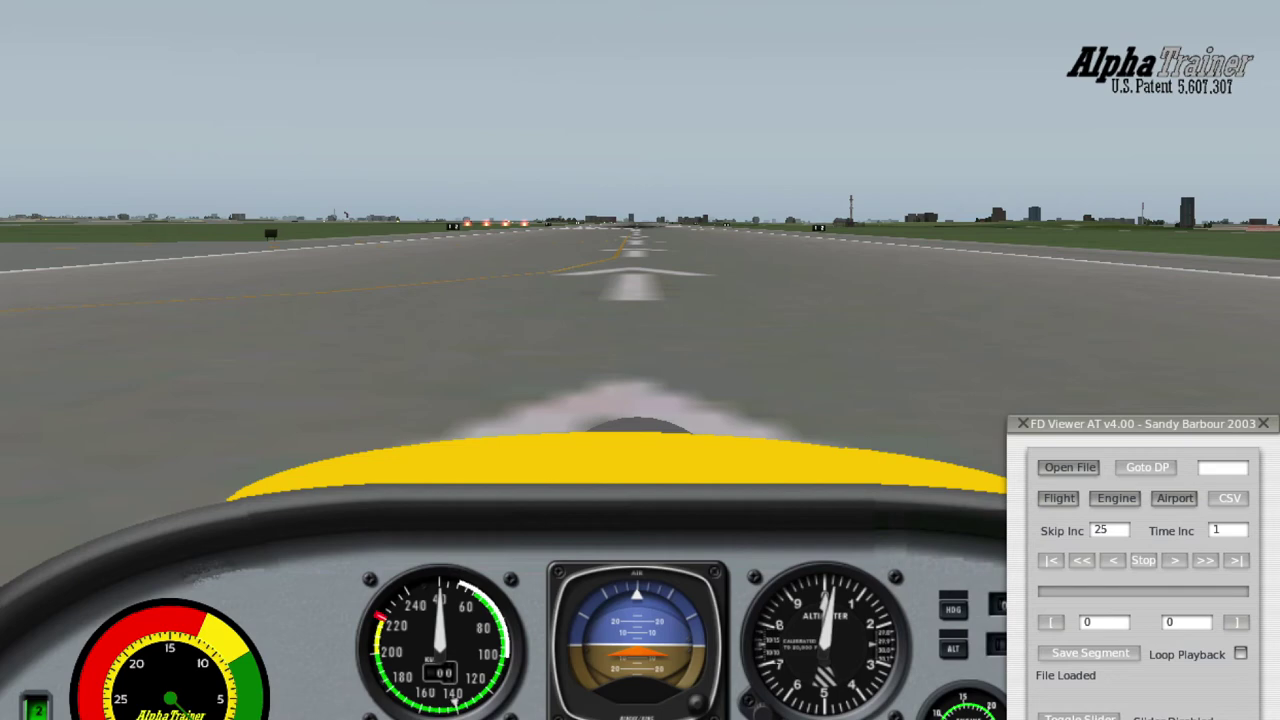
- Relaunch FlightDataViewerAT and load Clean Stall 3.frd again
{"action": "left_click", "coordinate": [615, 2]}
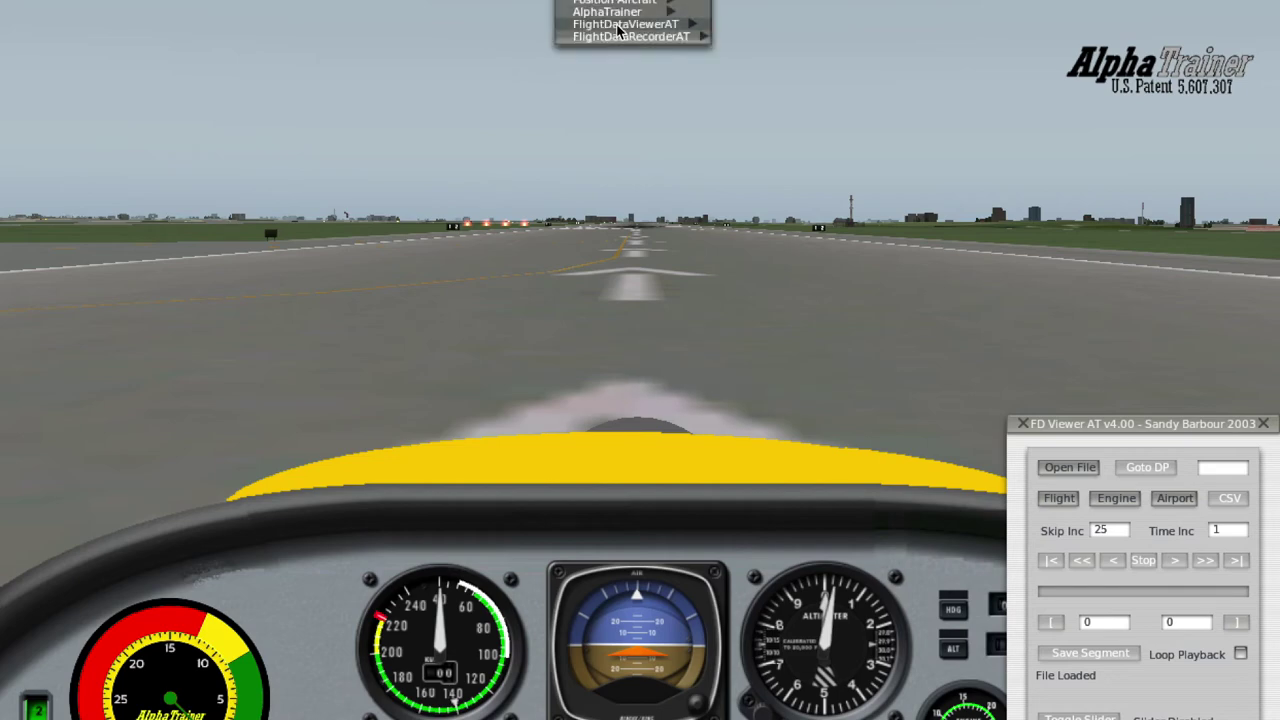
{"action": "left_click", "coordinate": [617, 25]}
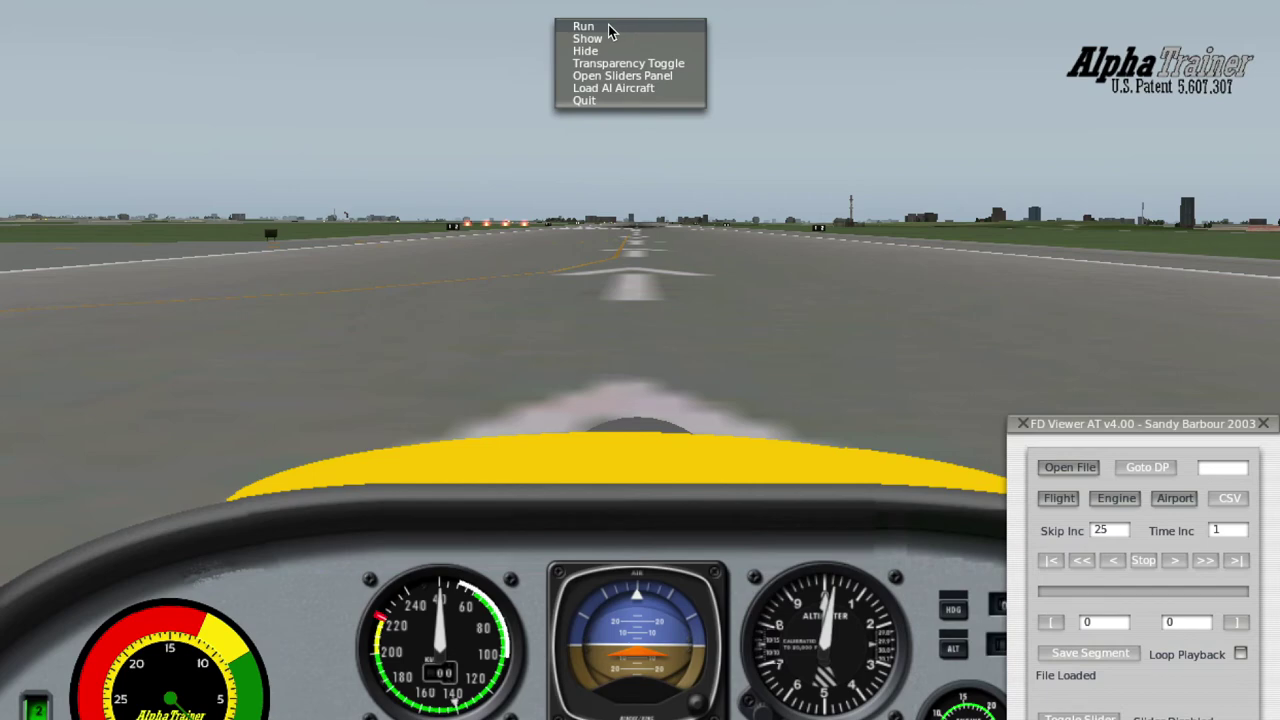
{"action": "left_click", "coordinate": [609, 28]}
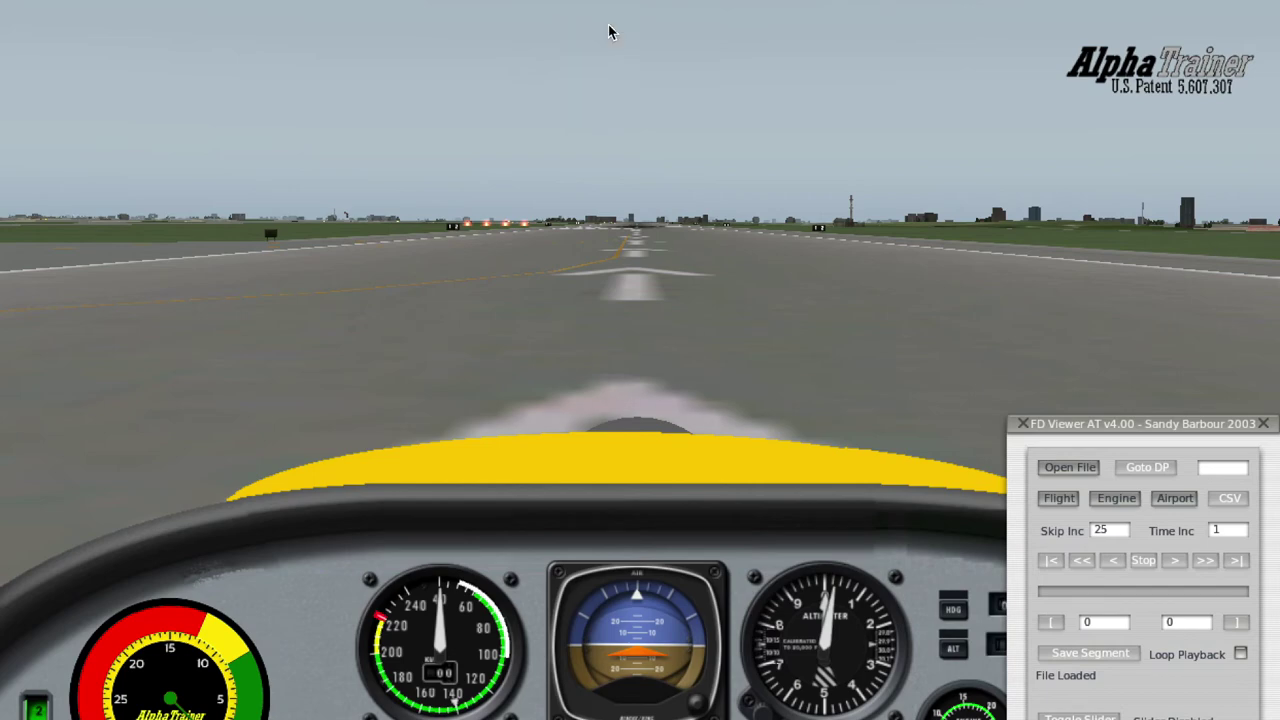
{"action": "left_click", "coordinate": [1066, 468]}
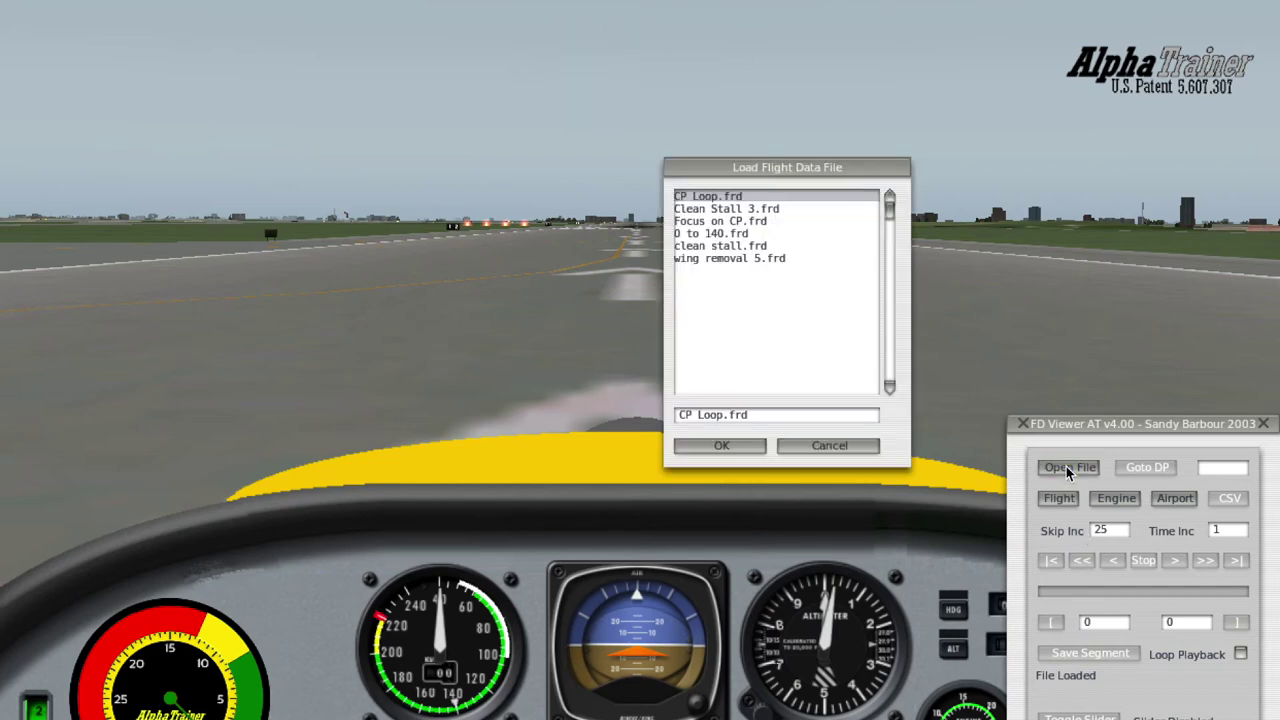
{"action": "left_click", "coordinate": [717, 209]}
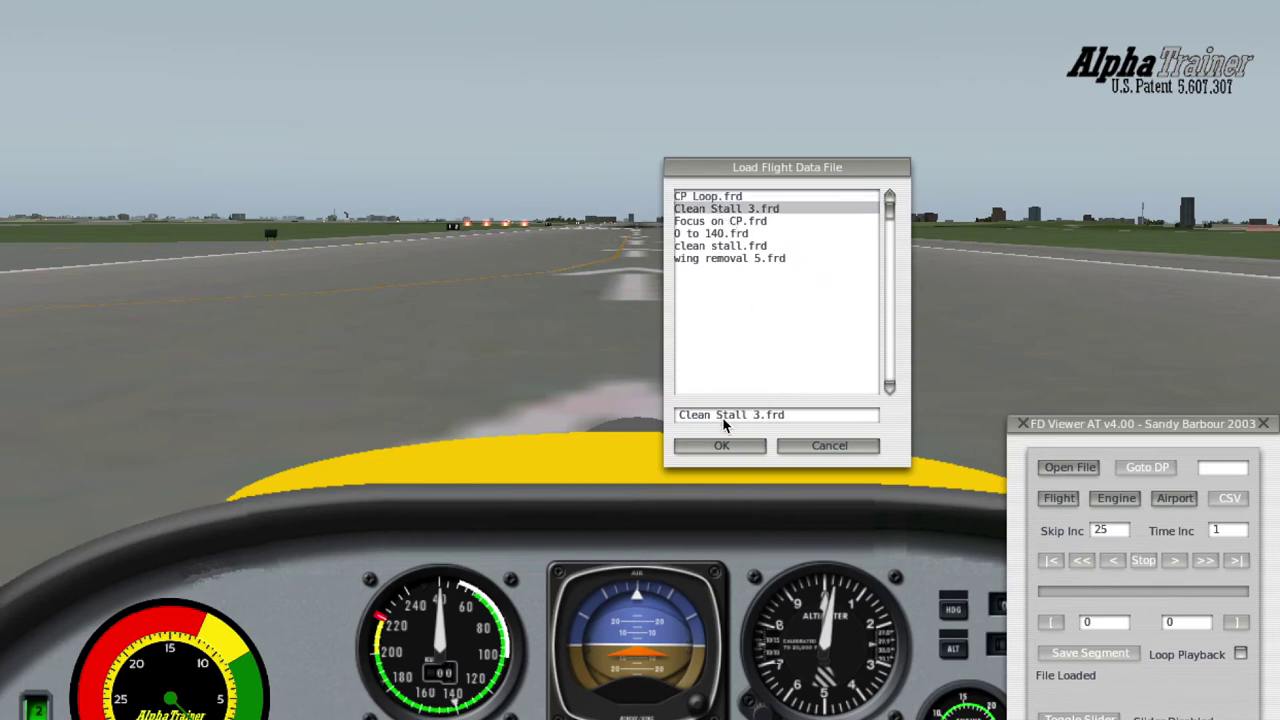
{"action": "left_click", "coordinate": [720, 446]}
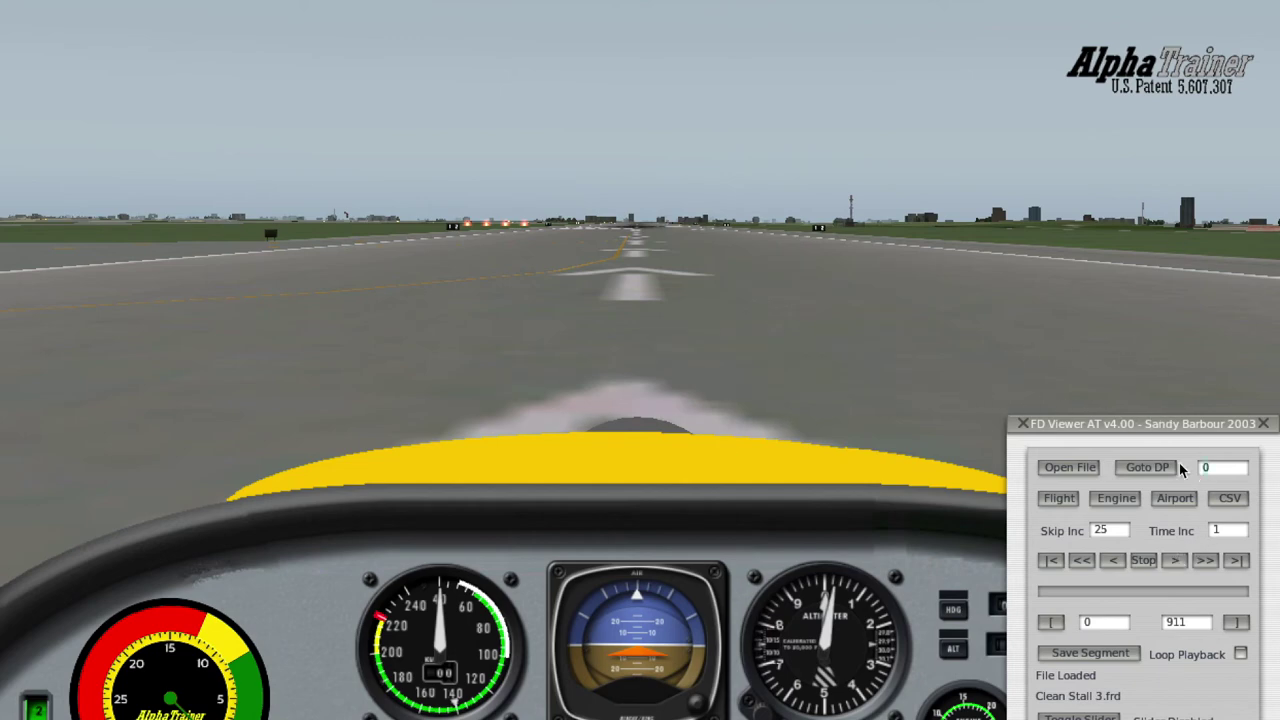
- Jump the replay to data point 460 with Goto DP
{"action": "type", "text": "460"}
{"action": "left_click", "coordinate": [1139, 469]}
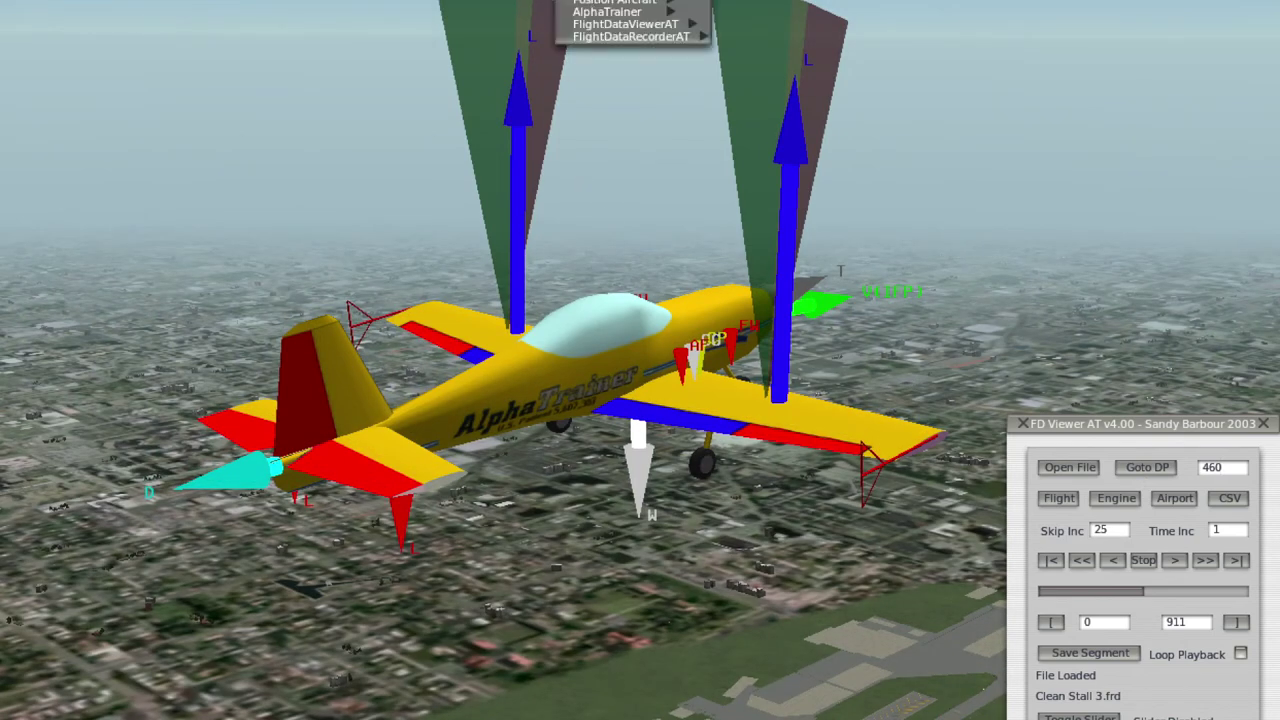
{"action": "left_click", "coordinate": [600, 13]}
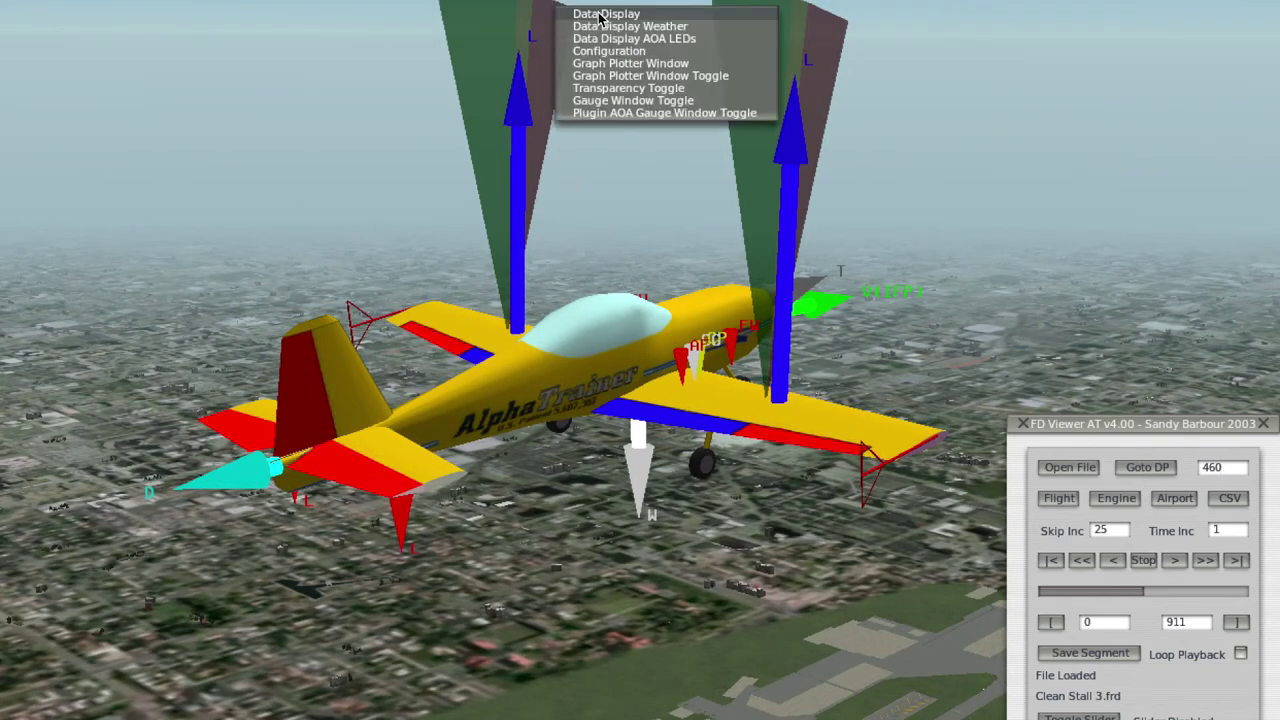
- Turn on the AlphaTrainer Data Display at top right and the AoA gauge at top centre
{"action": "left_click", "coordinate": [600, 15]}
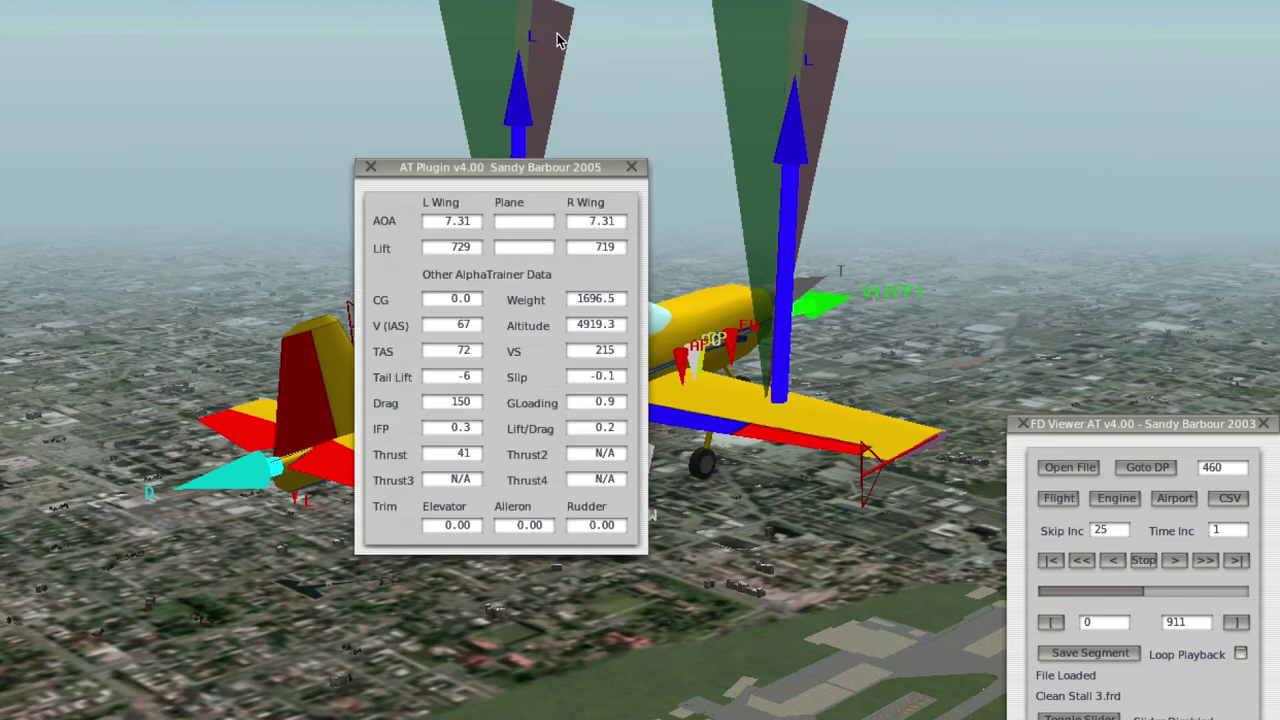
{"action": "left_click_drag", "start_coordinate": [474, 172], "coordinate": [1097, 4]}
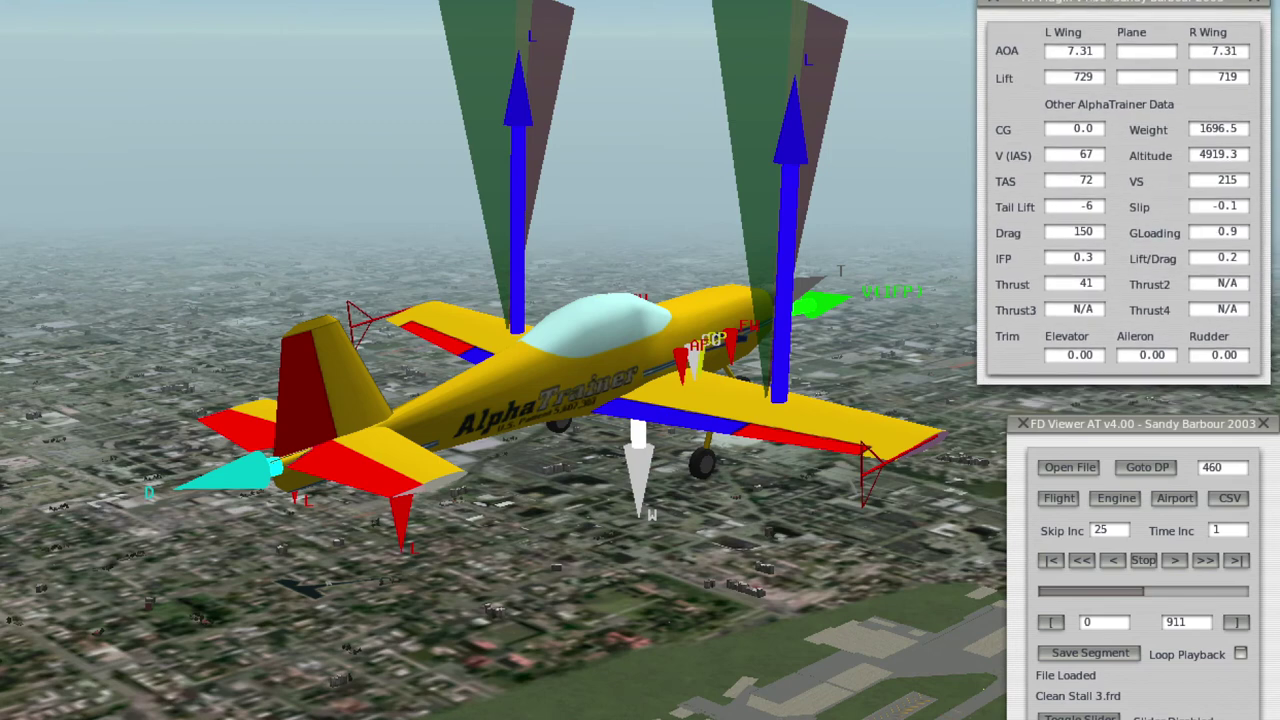
{"action": "left_click", "coordinate": [590, 18]}
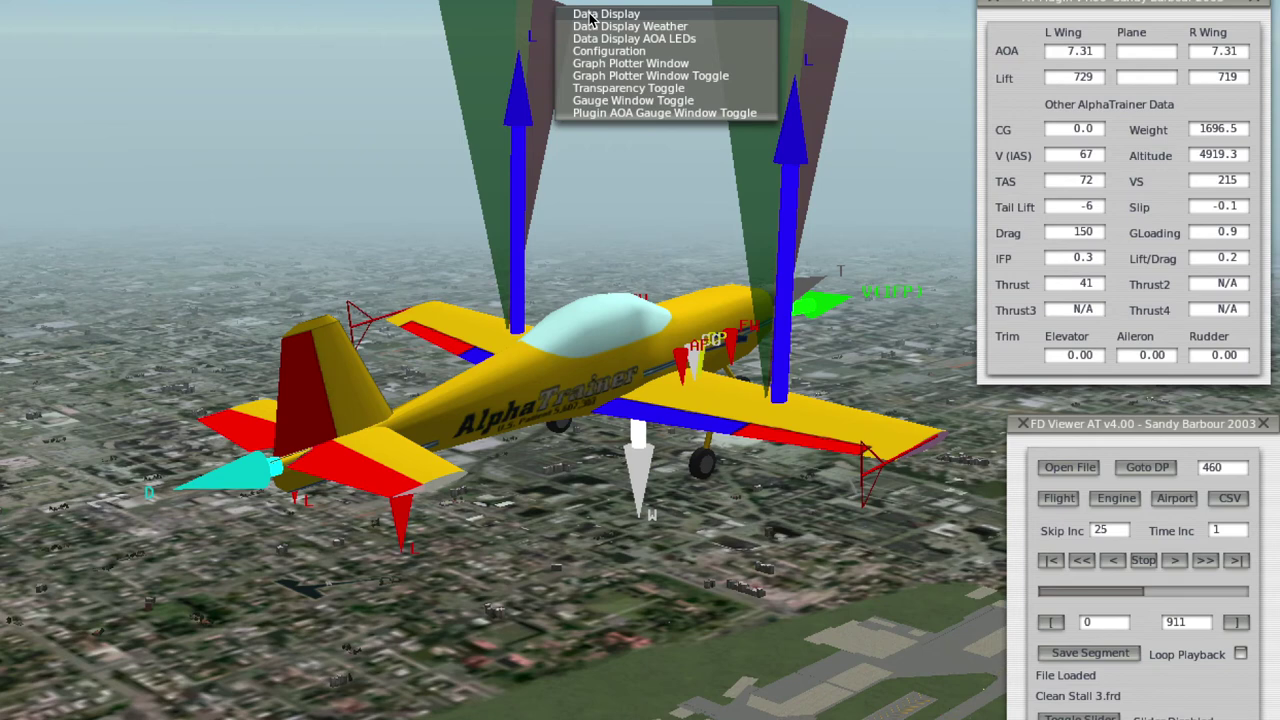
{"action": "left_click", "coordinate": [598, 113]}
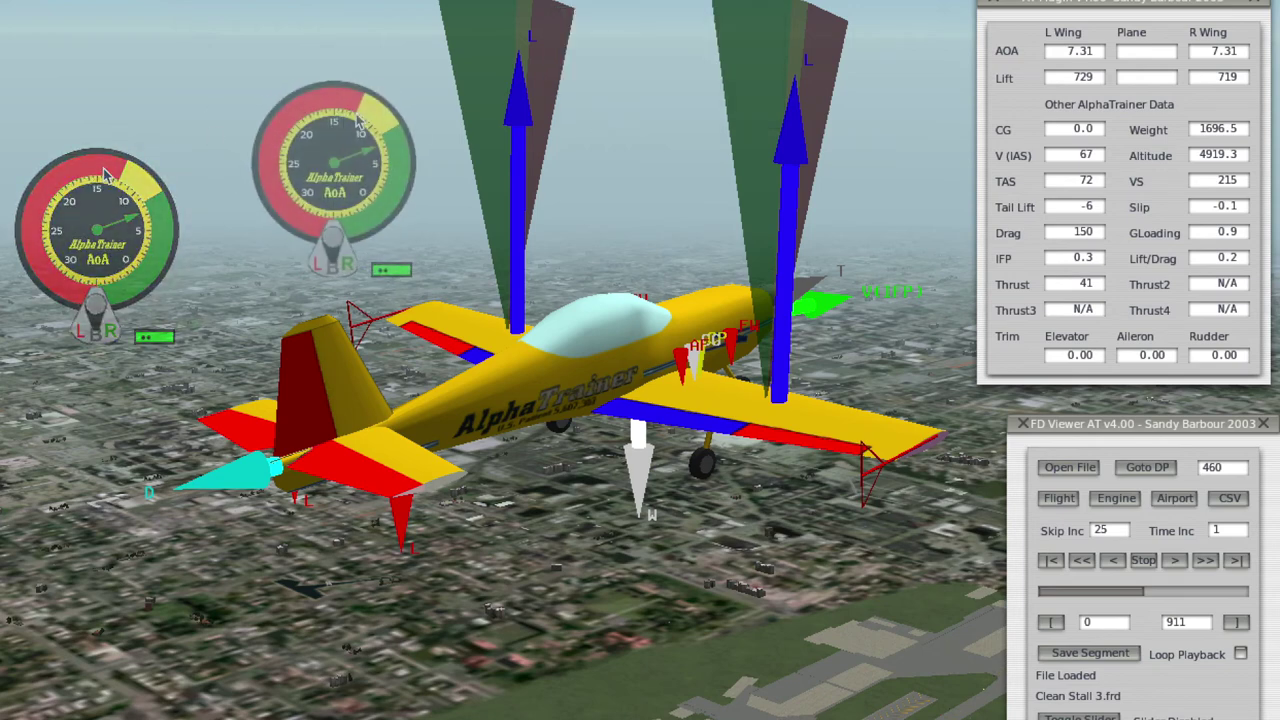
{"action": "left_click_drag", "start_coordinate": [664, 32], "coordinate": [628, 102]}
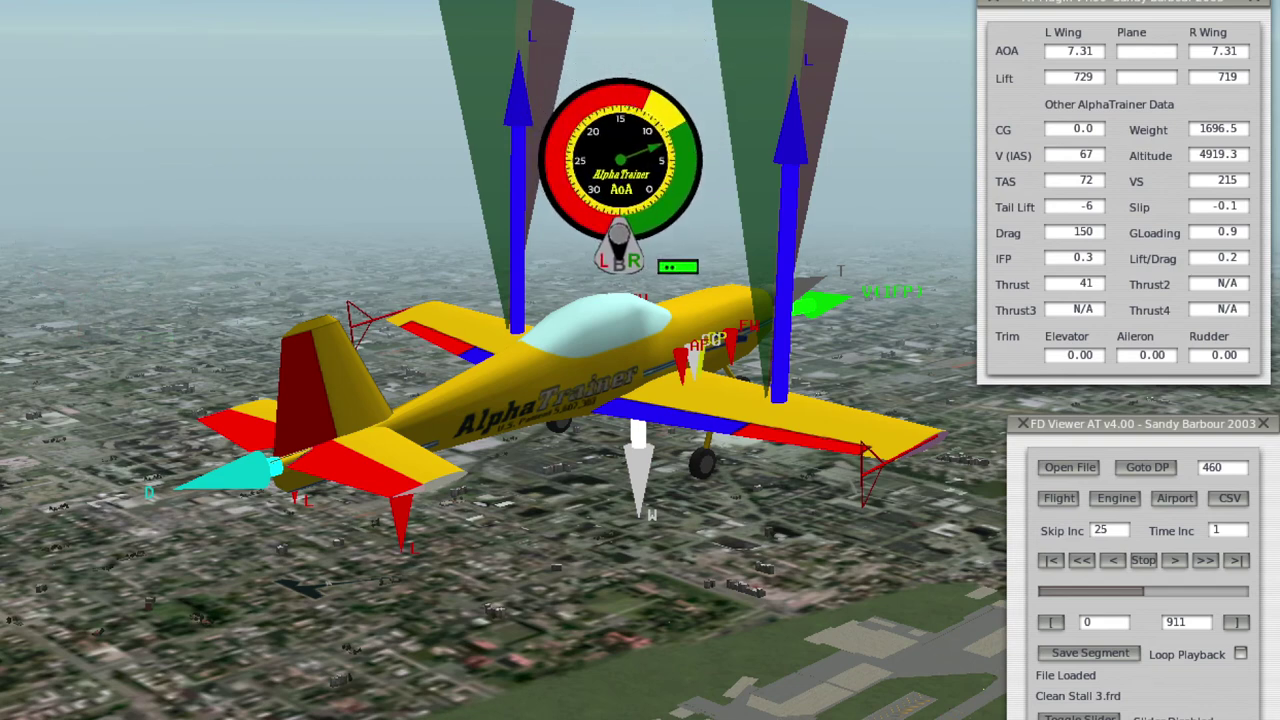
{"action": "left_click", "coordinate": [600, 4]}
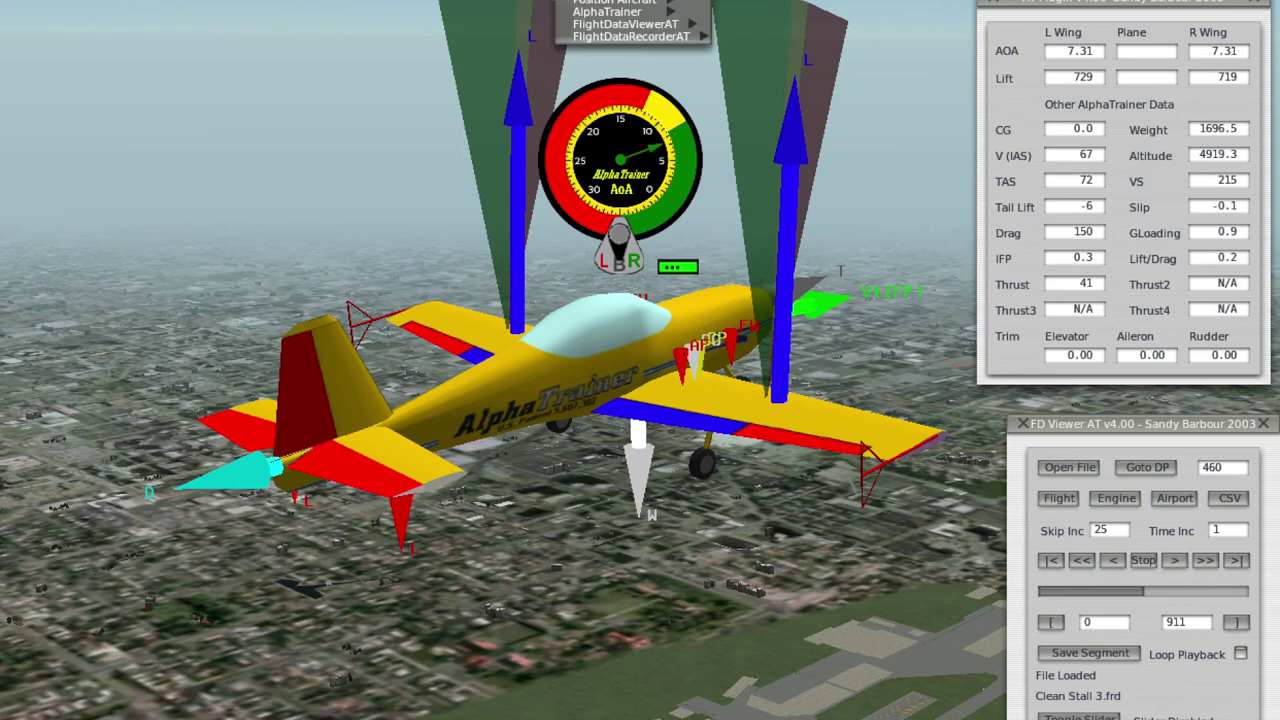
- In AlphaTrainer Configuration, clear all force vectors, then enable only the CP2, CG2Aft and CG2Fwd markers
{"action": "mouse_move", "coordinate": [600, 8]}
{"action": "left_click", "coordinate": [600, 51]}
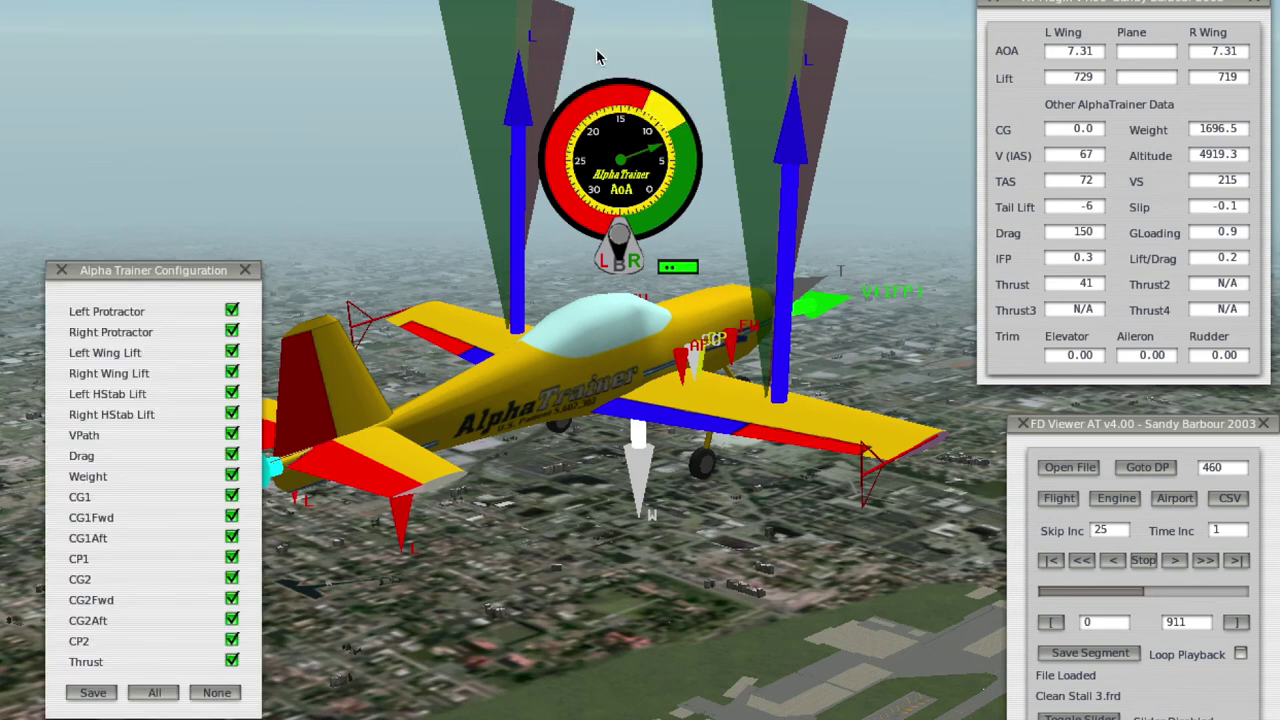
{"action": "left_click", "coordinate": [216, 693]}
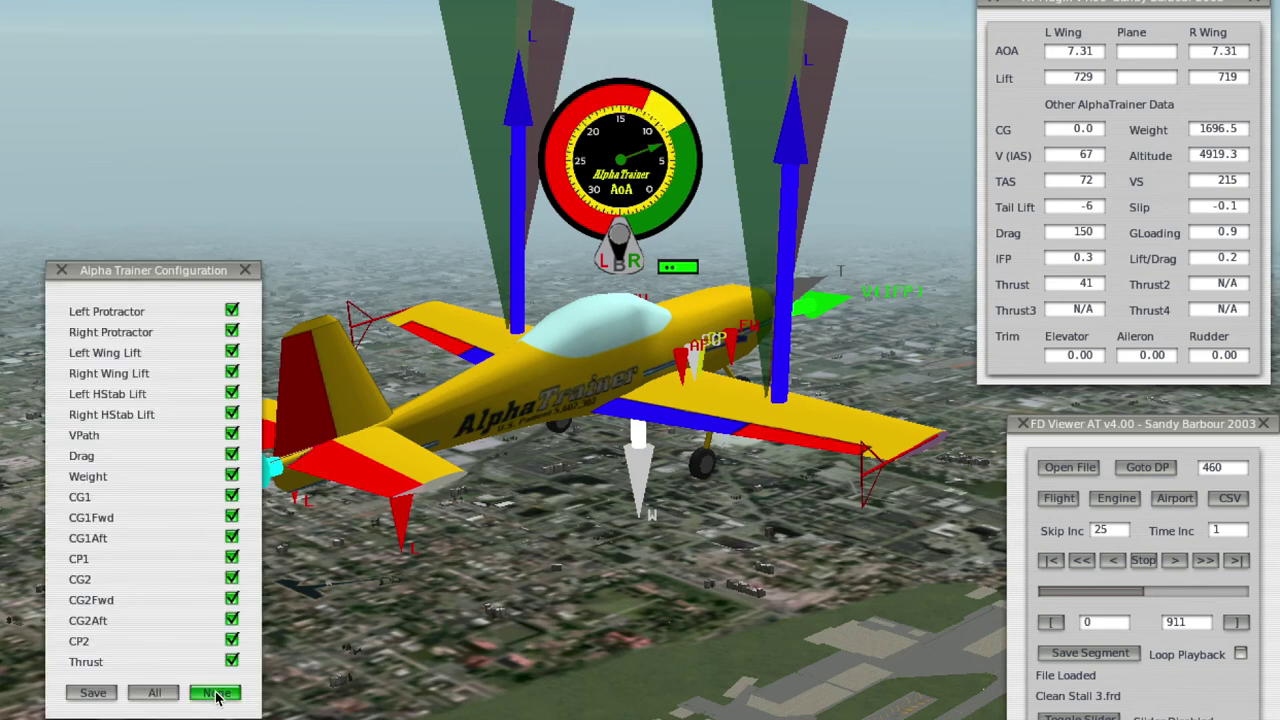
{"action": "left_click", "coordinate": [231, 640]}
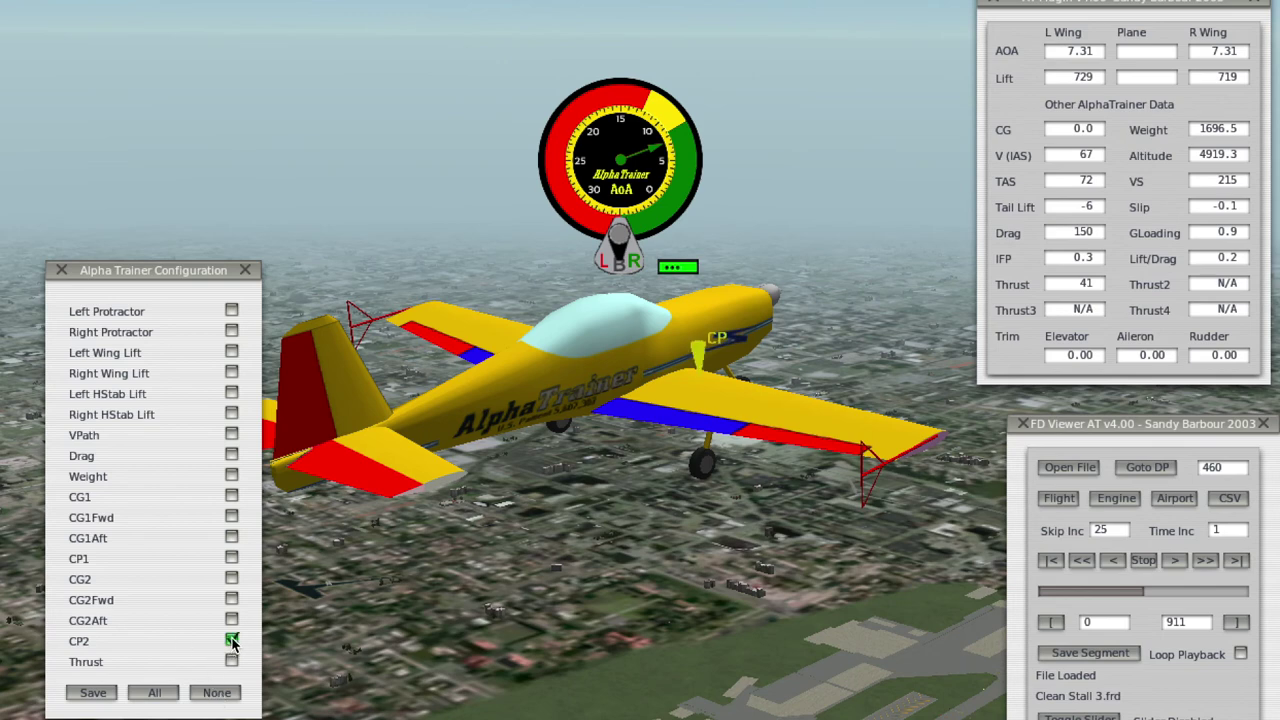
{"action": "left_click", "coordinate": [232, 618]}
{"action": "left_click", "coordinate": [232, 598]}
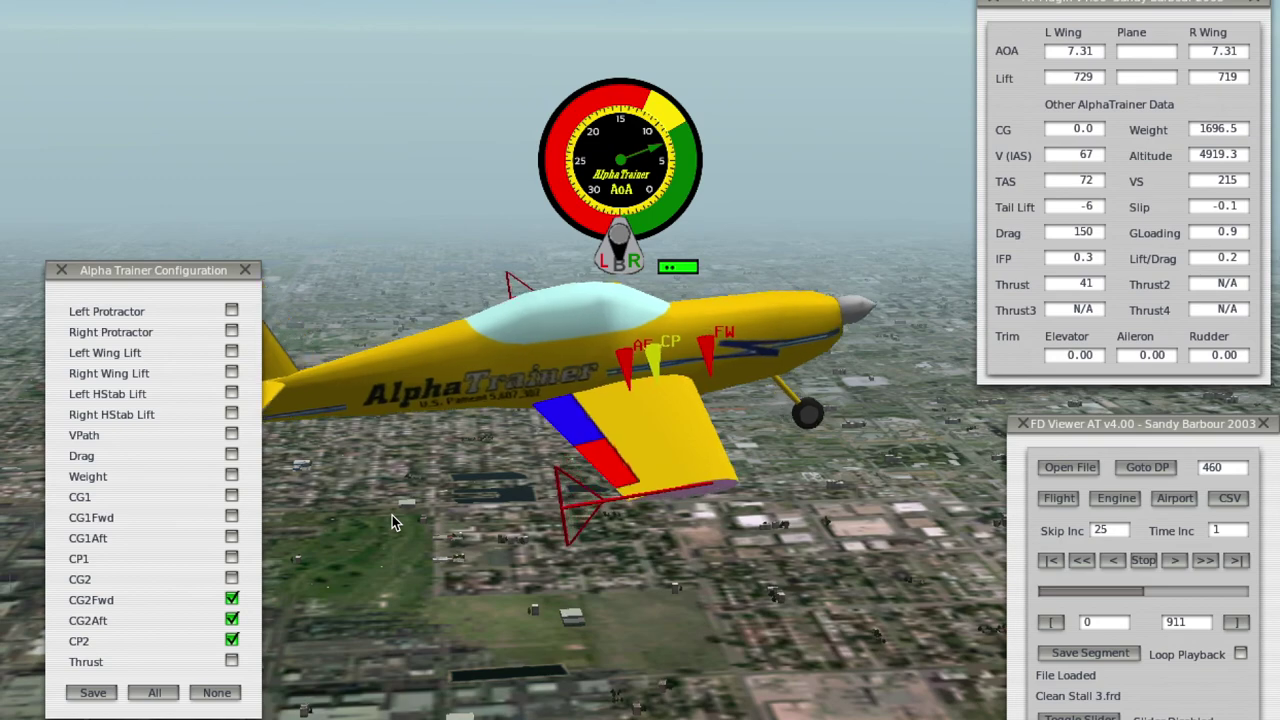
{"action": "scroll", "coordinate": [876, 517], "scroll_direction": "up", "scroll_amount": 3}
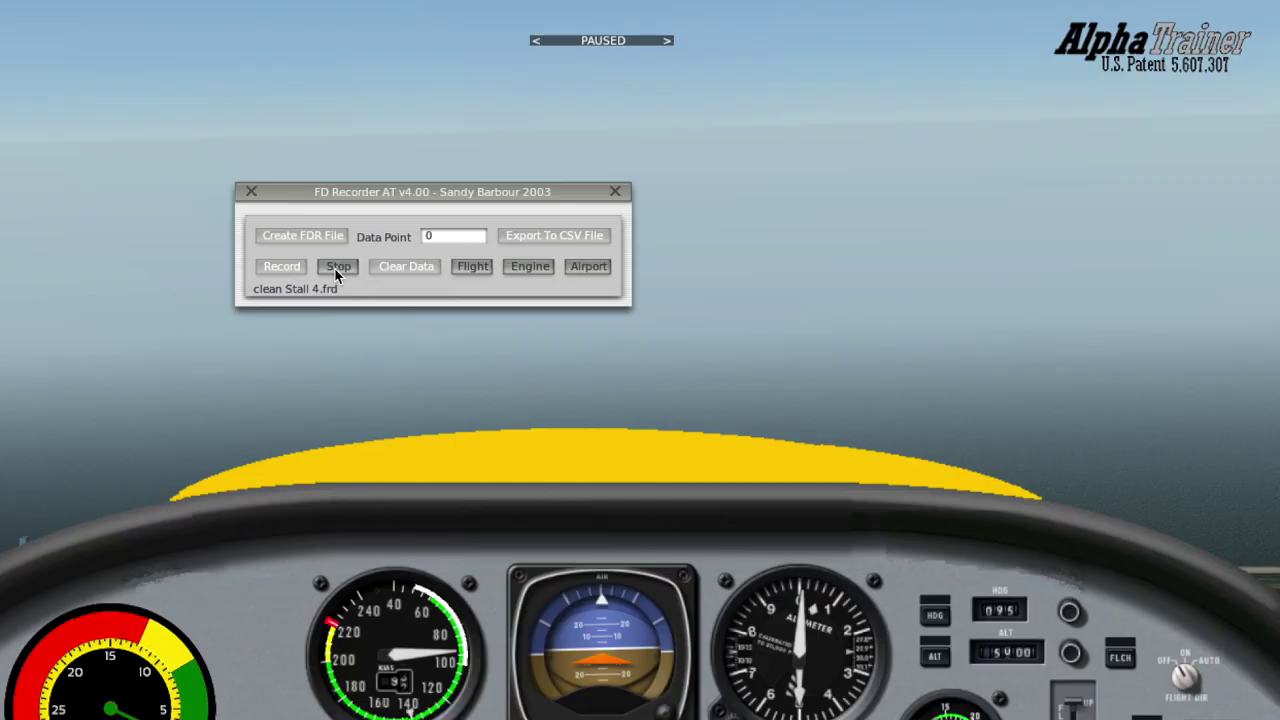
- Stop the flight data recording to clean Stall 4.frd in the FD Recorder
{"action": "left_click", "coordinate": [336, 268]}
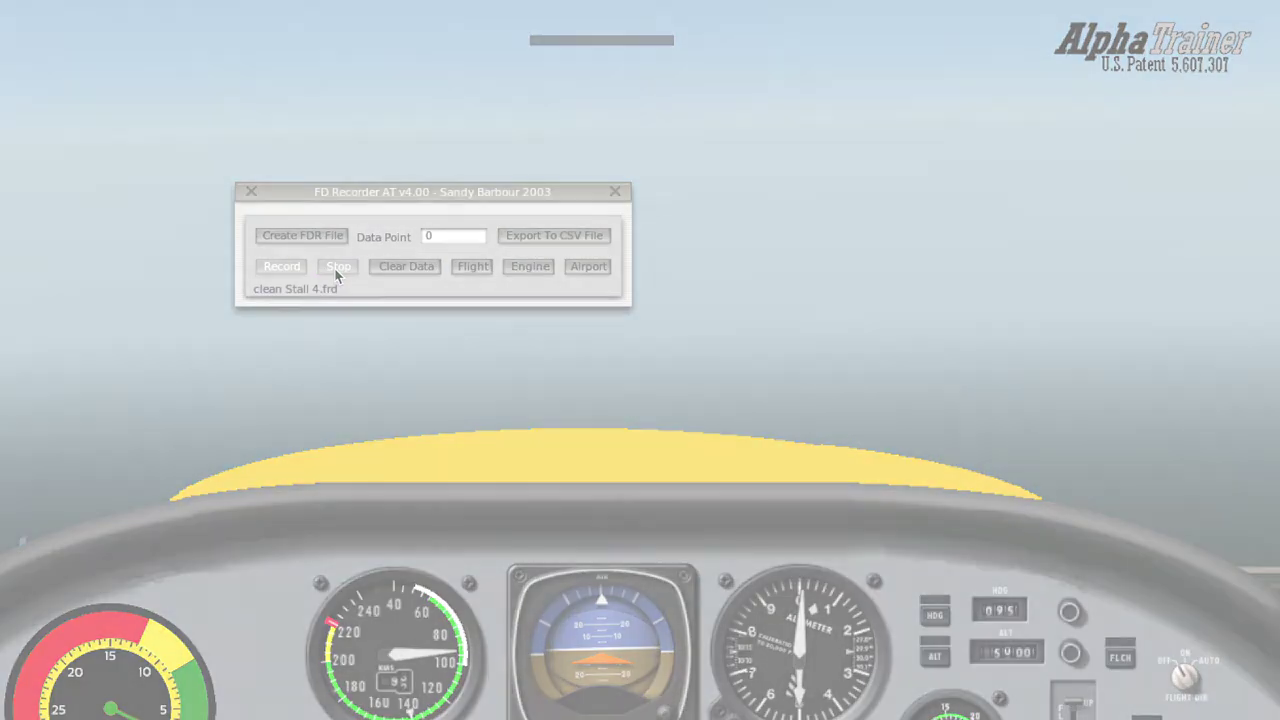